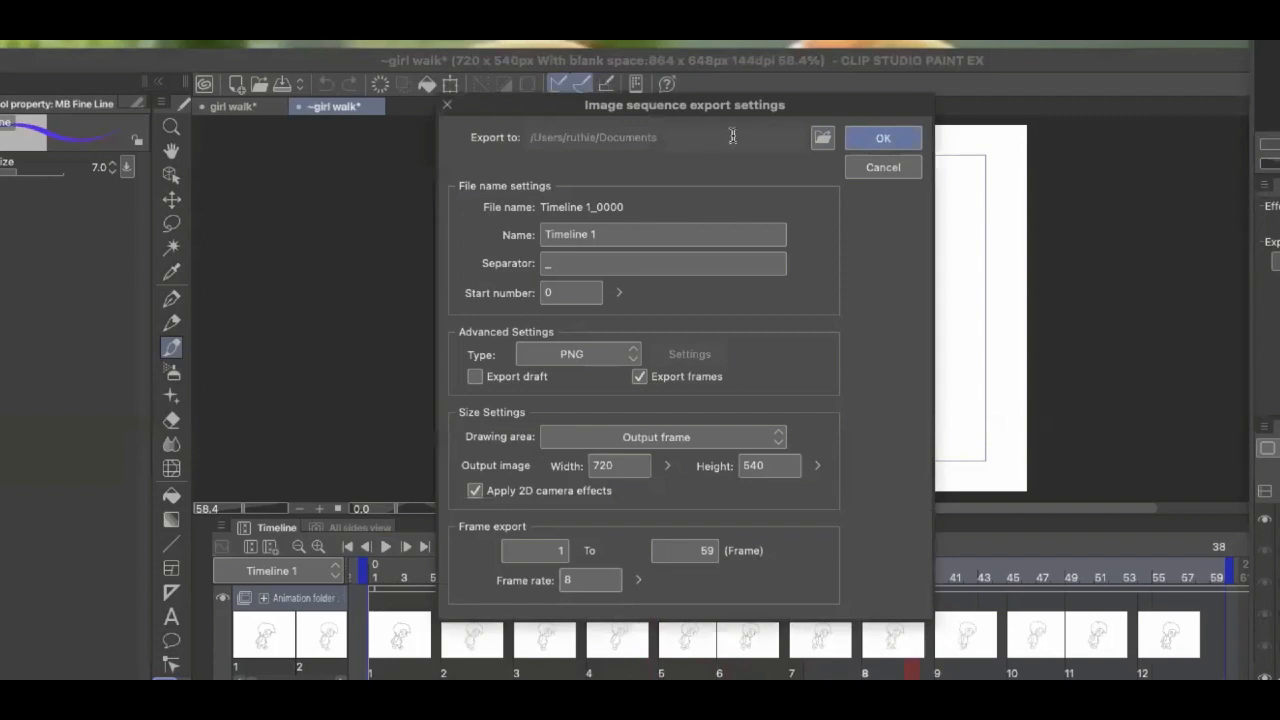
Step: Export the animation frames as a PNG image sequence into a new folder named pngs inside the Sc-05 scene folder
click(822, 141)
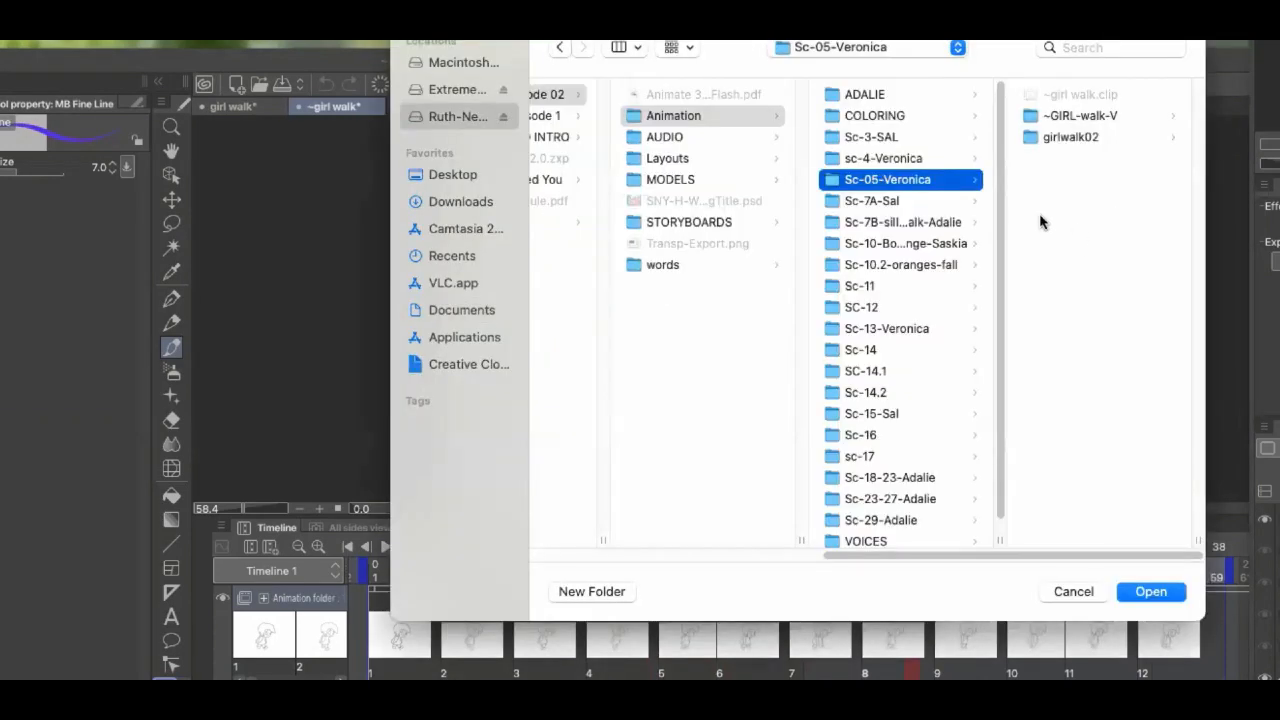
click(585, 592)
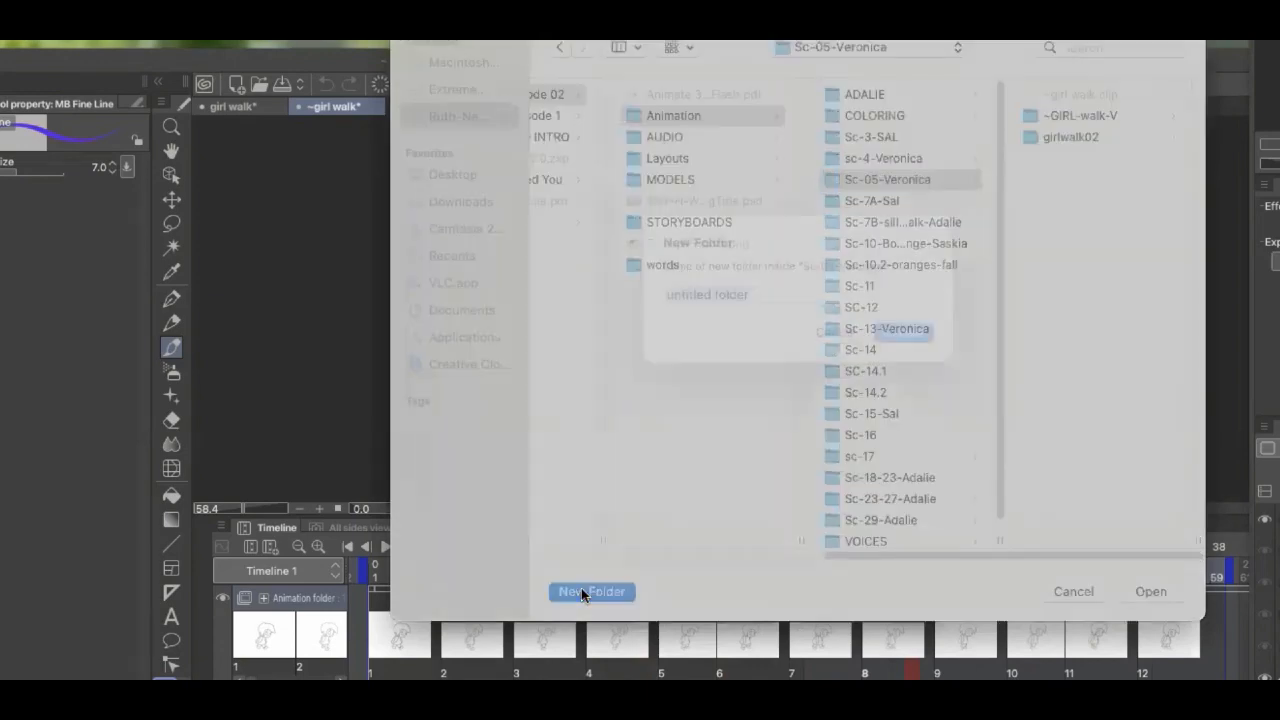
text(pngs)
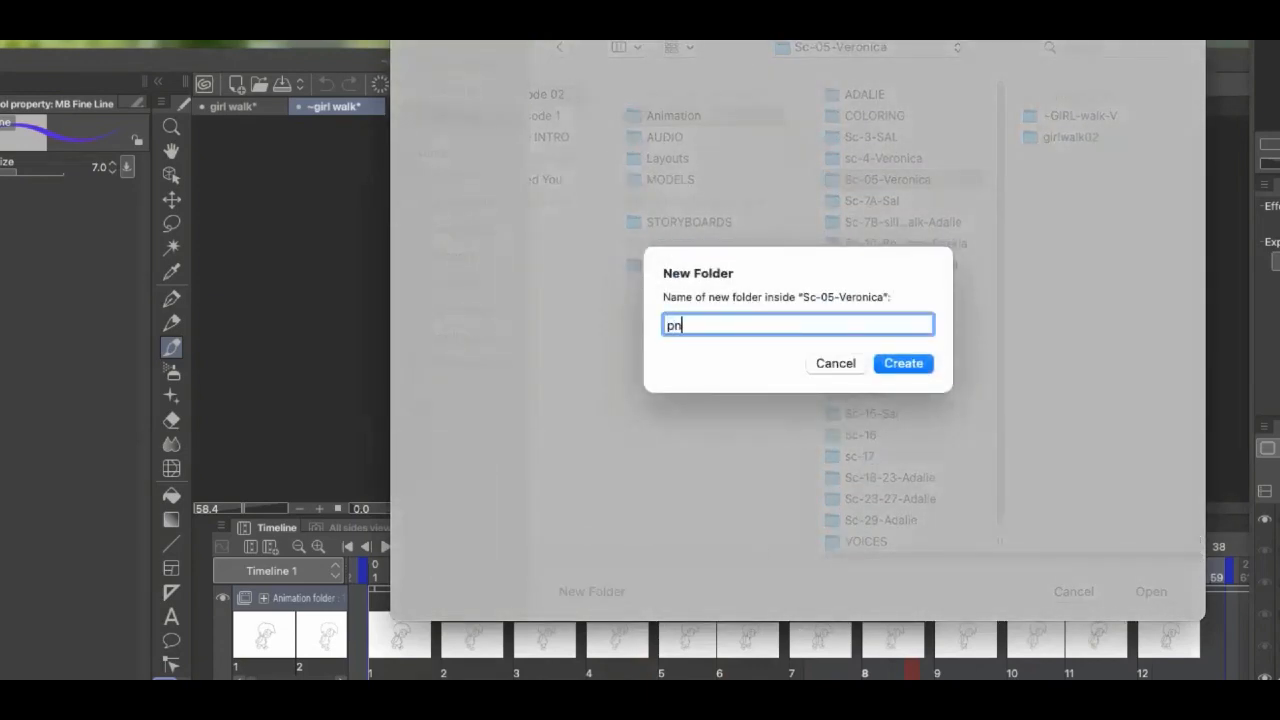
key(Return)
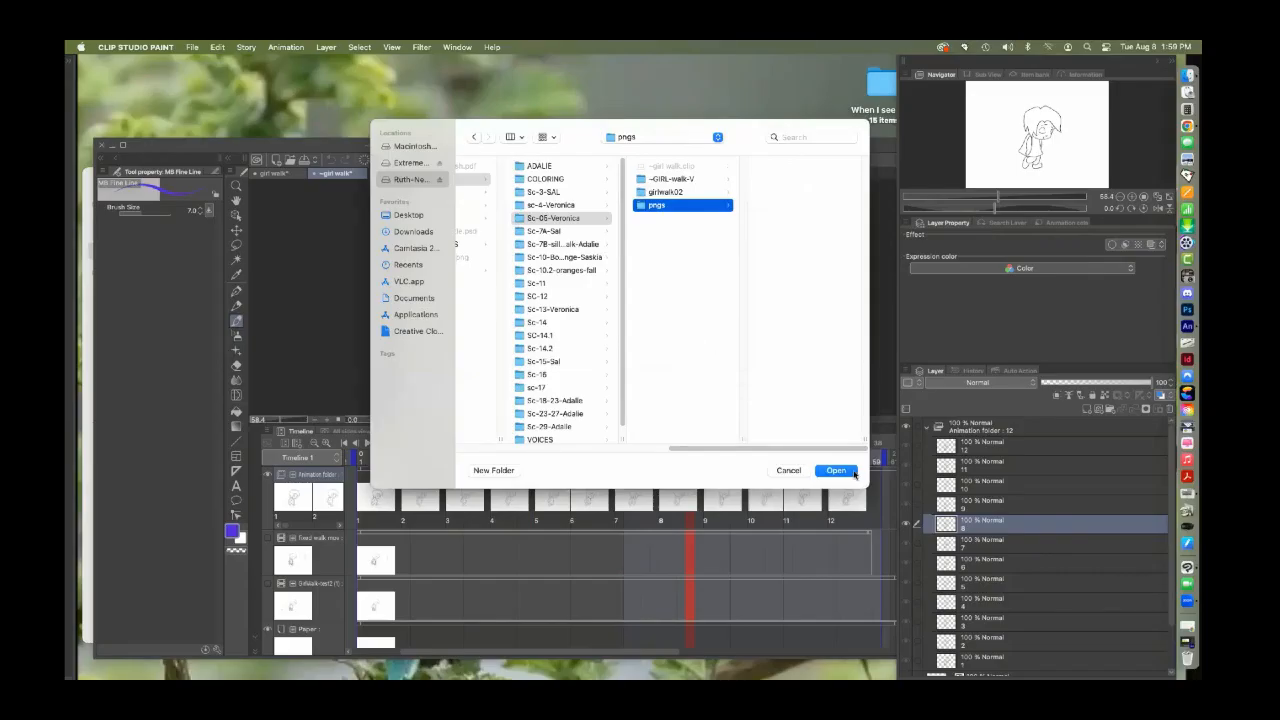
click(849, 474)
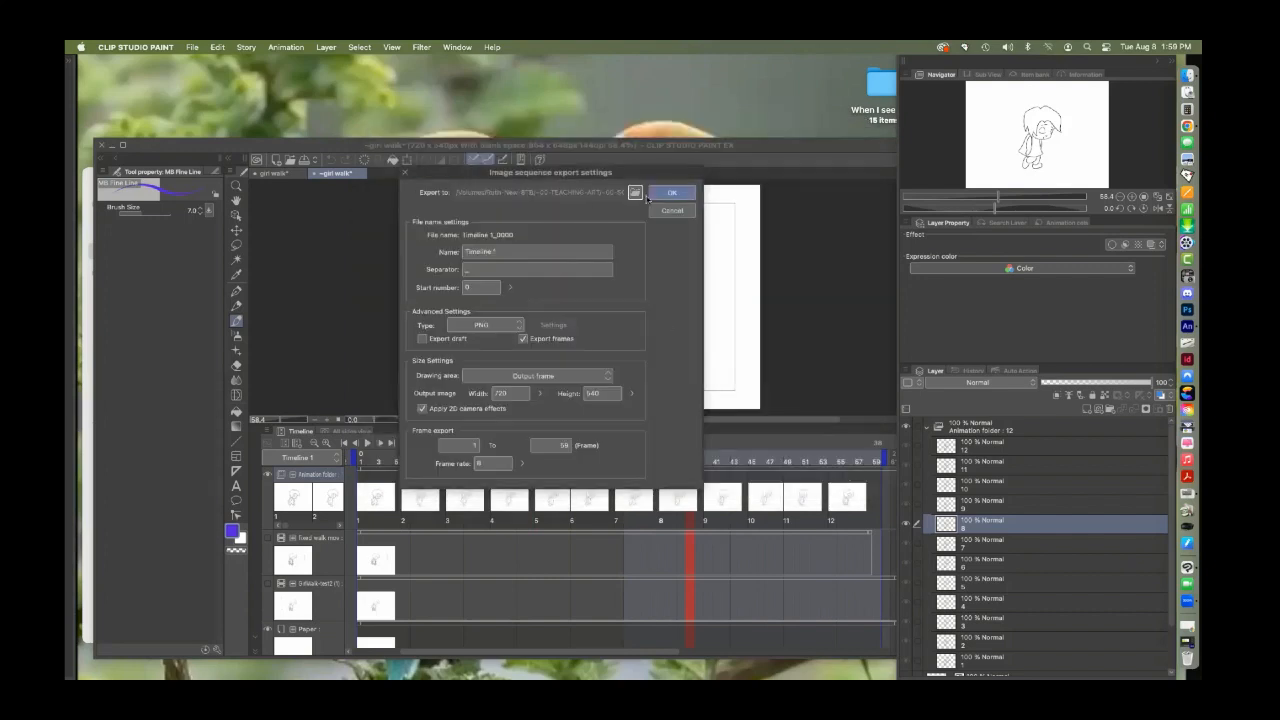
click(673, 193)
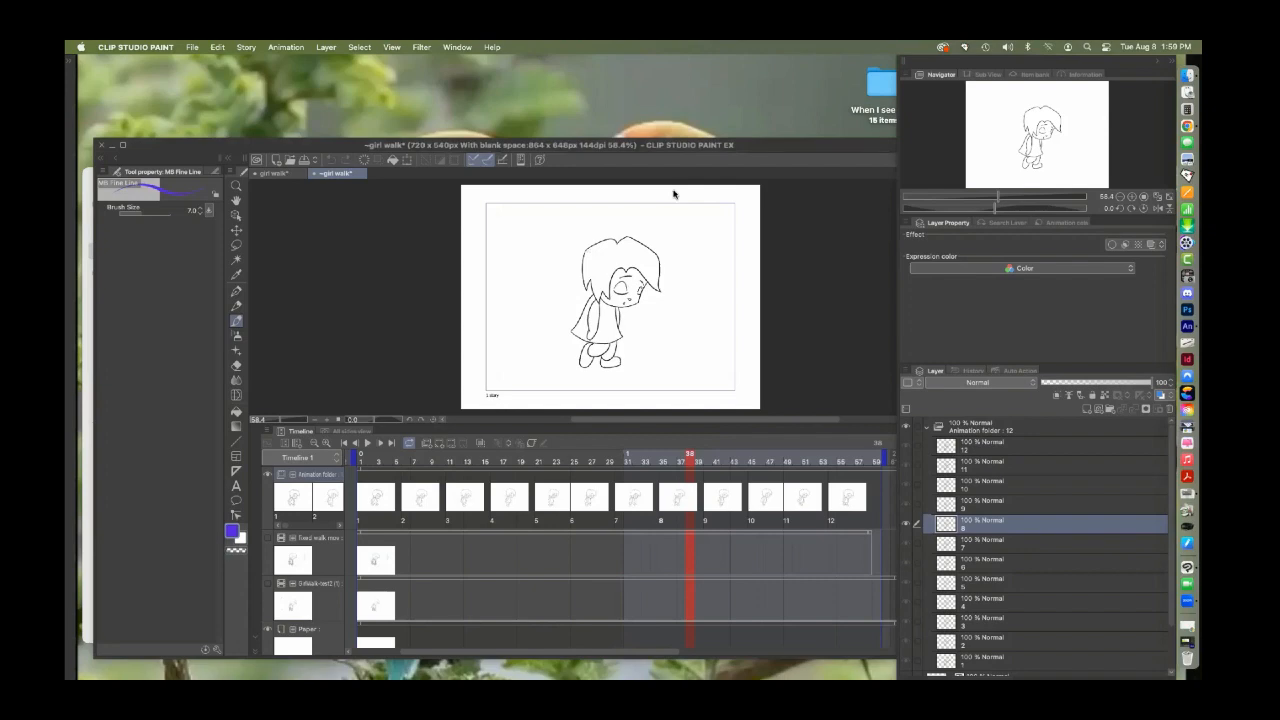
Step: Switch to Finder and open the pngs folder inside the Sc-05 scene folder
mouse_move(758, 151)
mouse_down()
mouse_move(663, 141)
mouse_move(696, 305)
mouse_up()
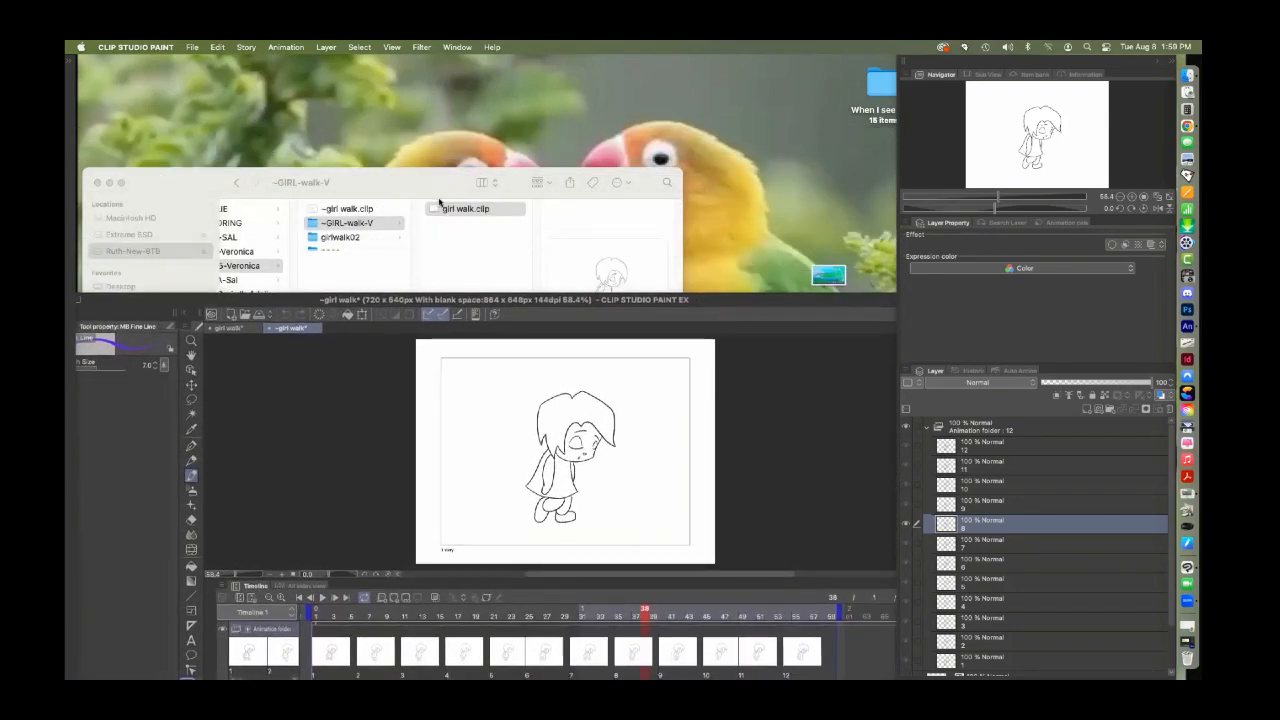
drag(429, 182, 543, 100)
click(447, 175)
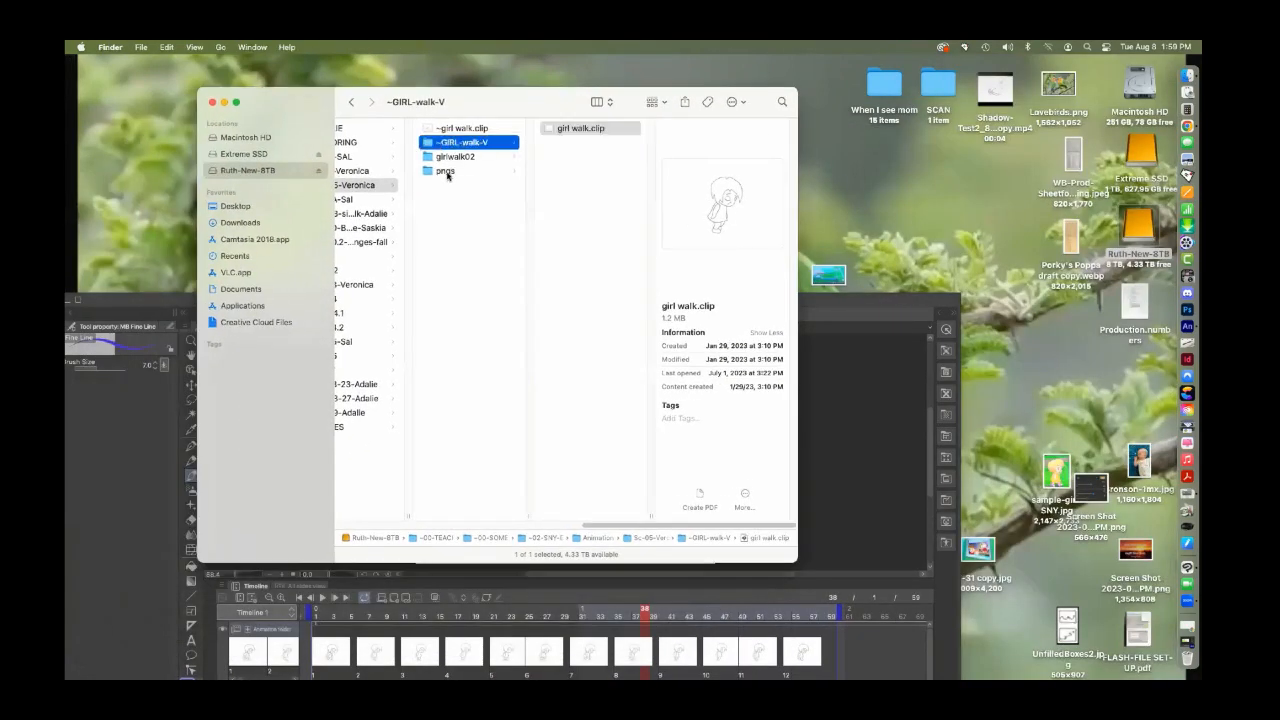
click(447, 172)
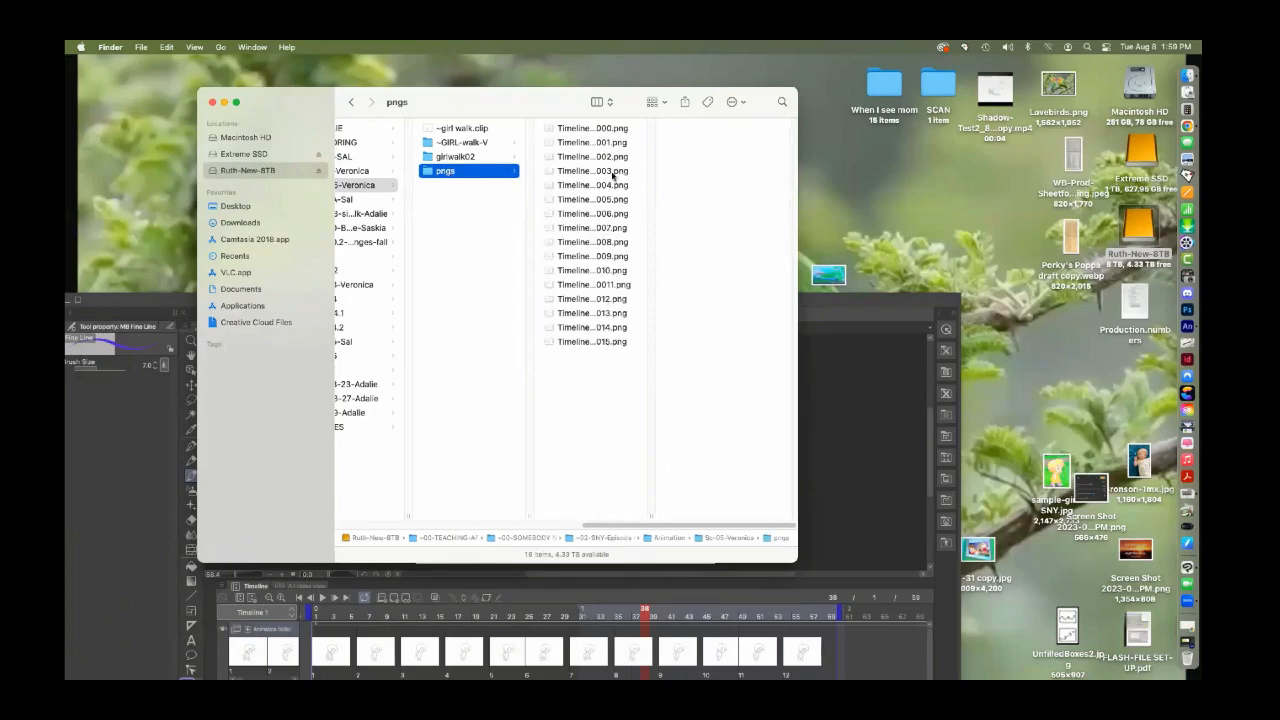
Step: Preview the exported PNG frames one after another, from the first through Timeline 1_0012.png
click(616, 132)
key(Down)
key(Down)
key(Down)
key(Down)
key(Down)
key(Down)
key(Down)
key(Down)
key(Down)
key(Down)
key(Down)
key(Down)
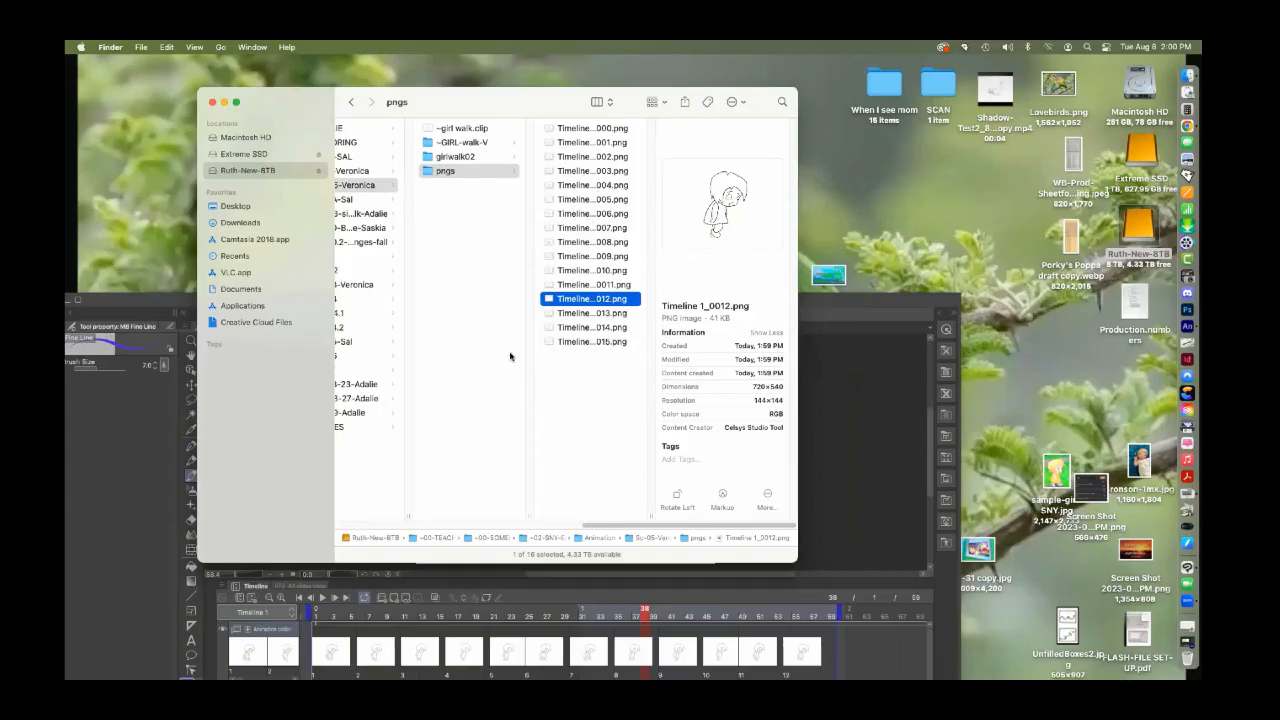
Step: Return to Clip Studio Paint and quit it
click(829, 306)
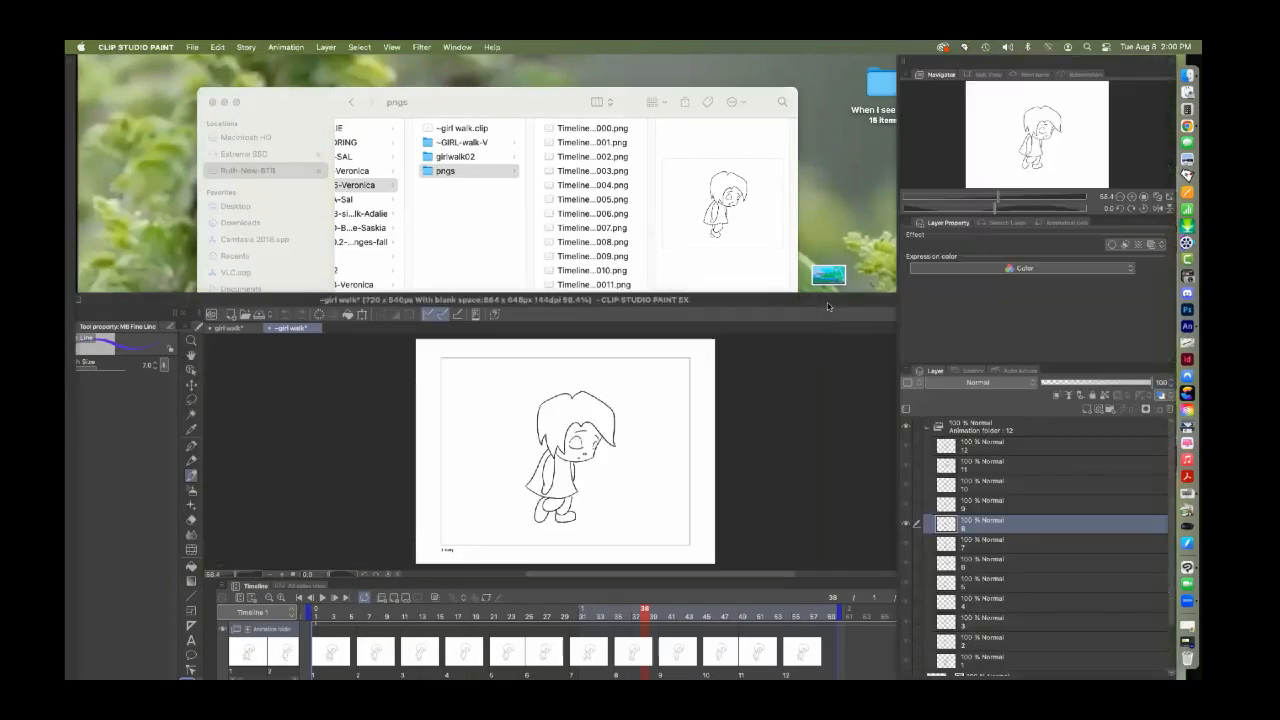
key(super+q)
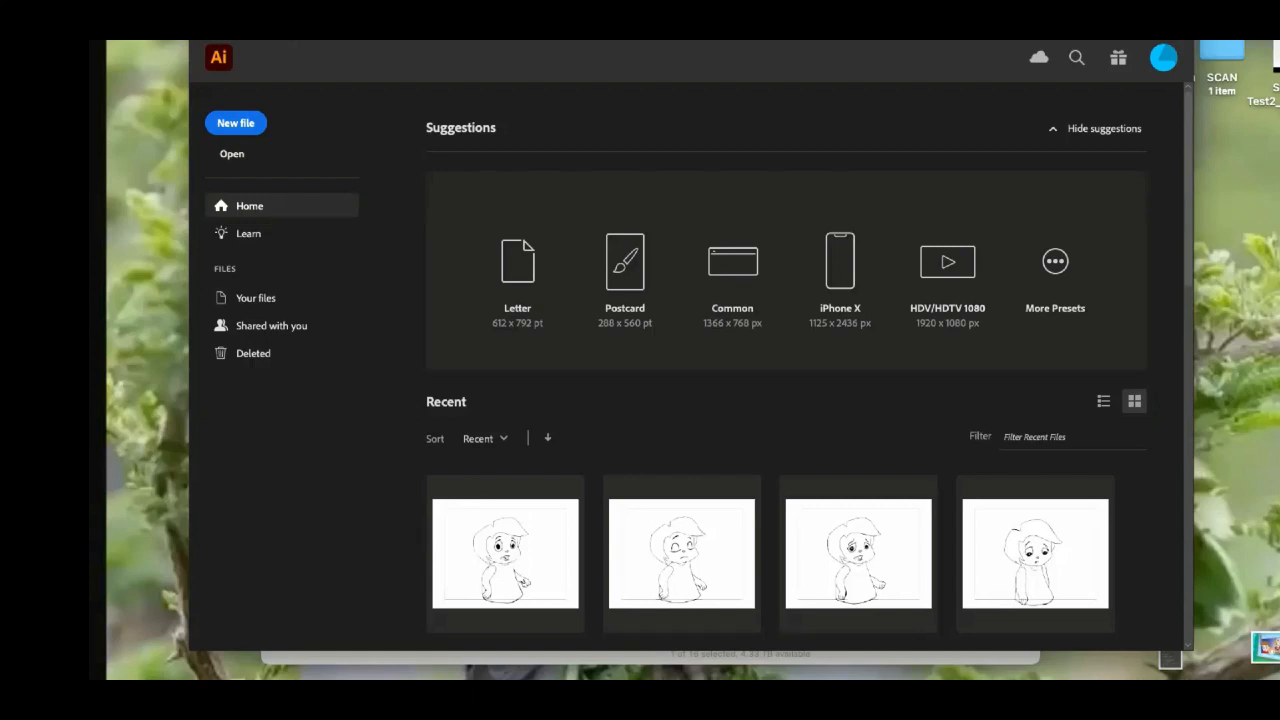
Step: In Illustrator, open all the PNG frames from Timeline 1_0000.png through Timeline 1_0015.png in the pngs folder
click(205, 30)
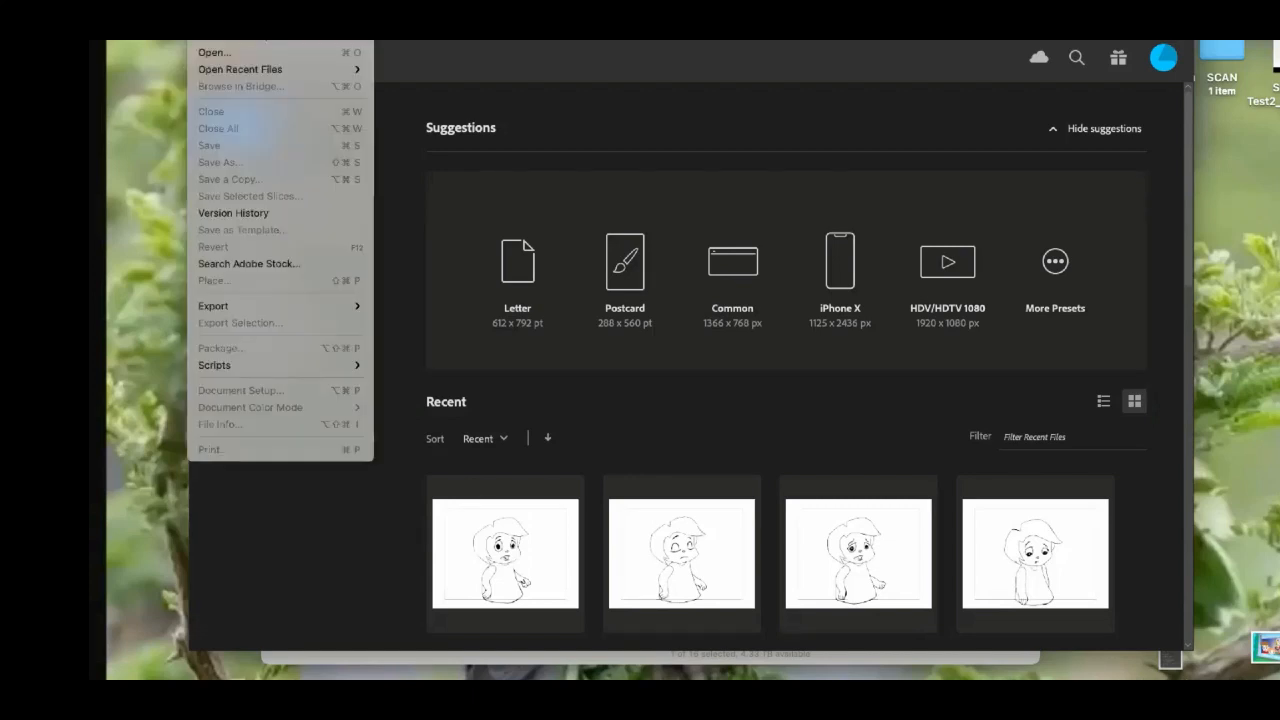
click(209, 53)
click(983, 187)
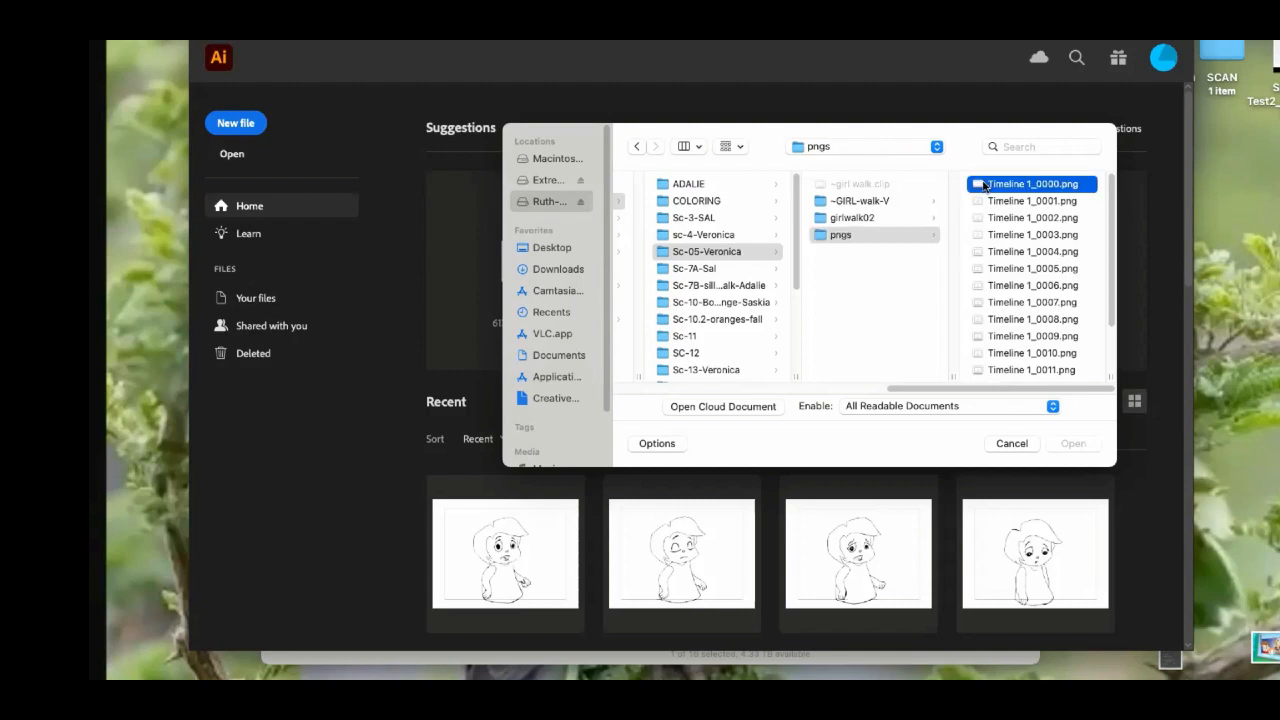
scroll(815, 262, down, 2)
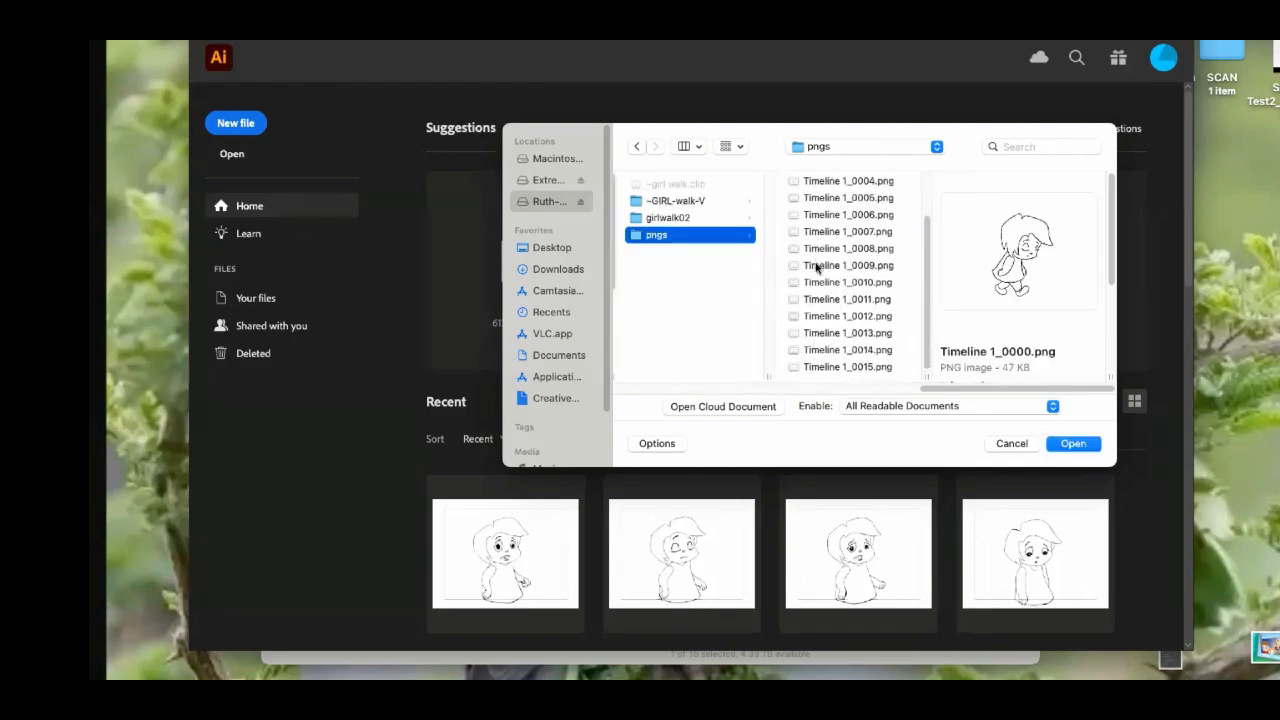
shift+click(791, 368)
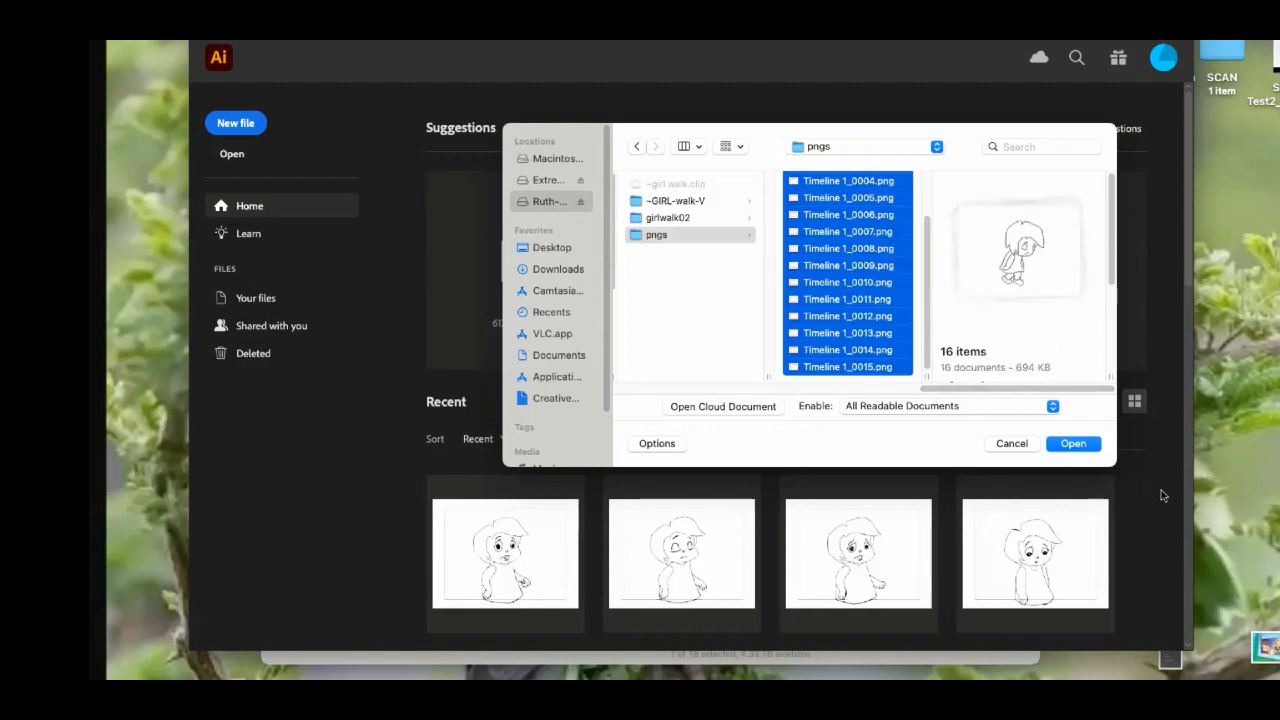
click(1073, 444)
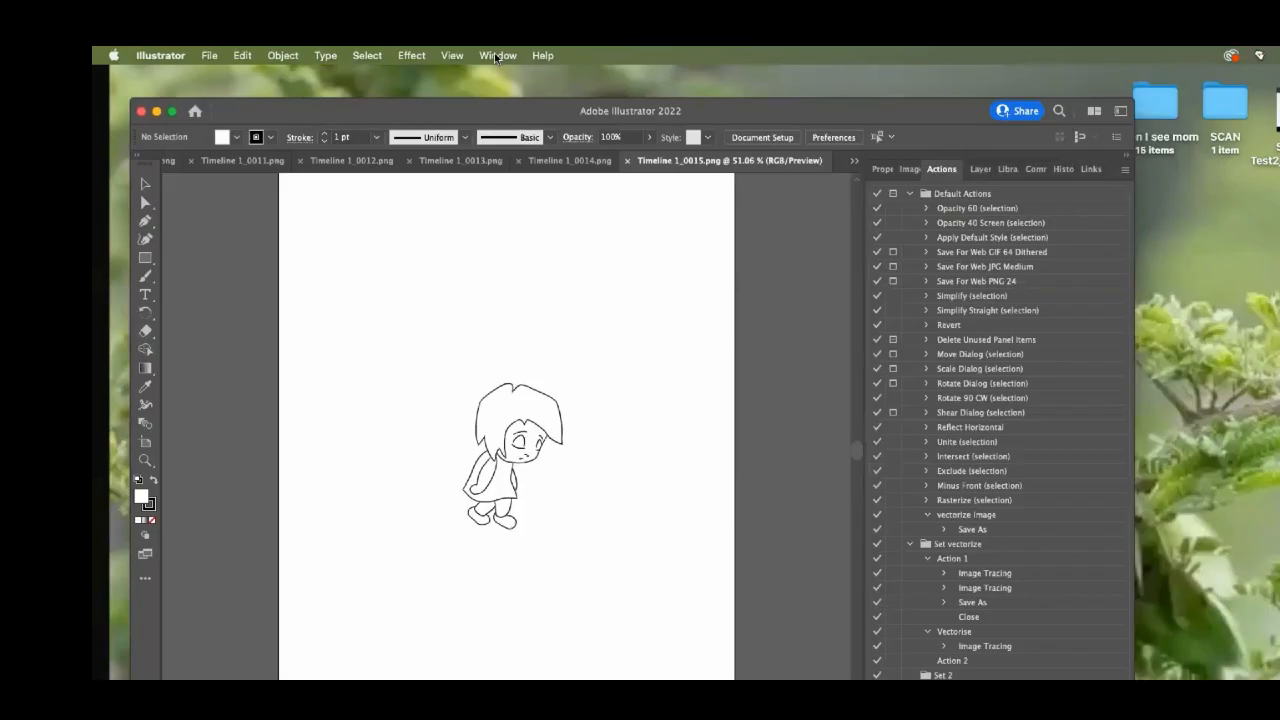
Step: Bring up the Image Trace panel for the open Timeline 1_0015.png document
click(496, 56)
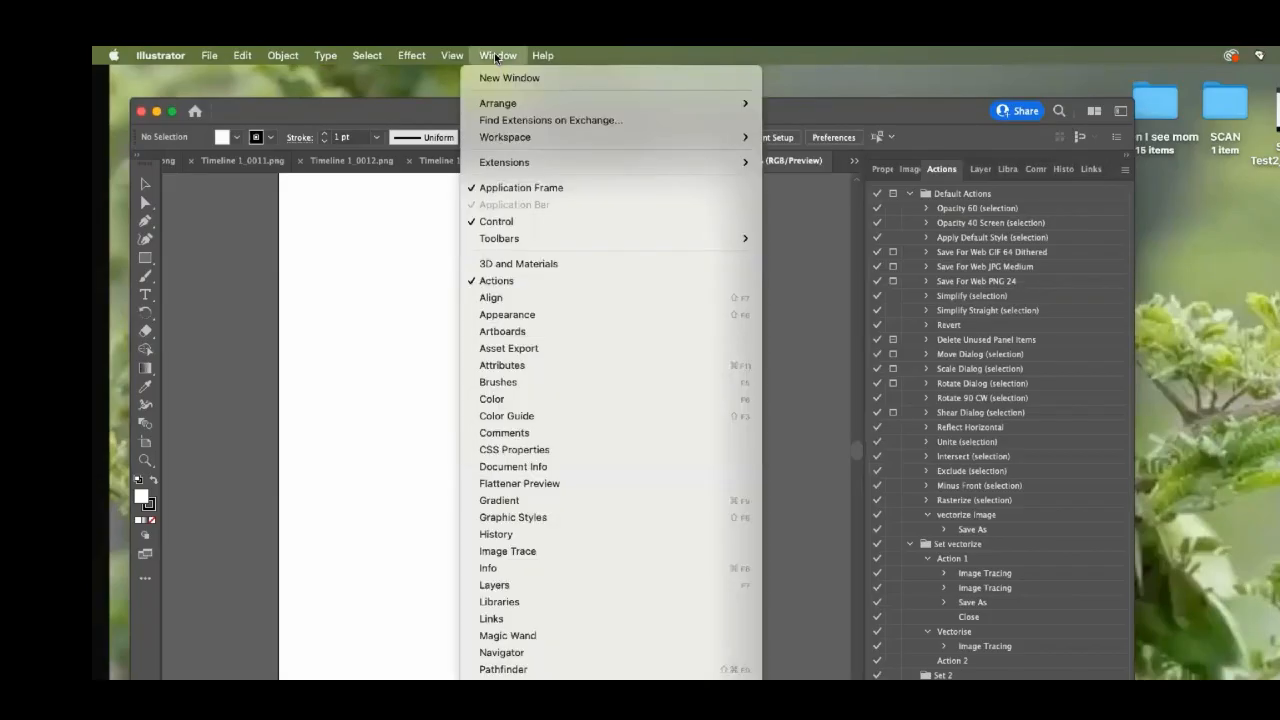
click(496, 56)
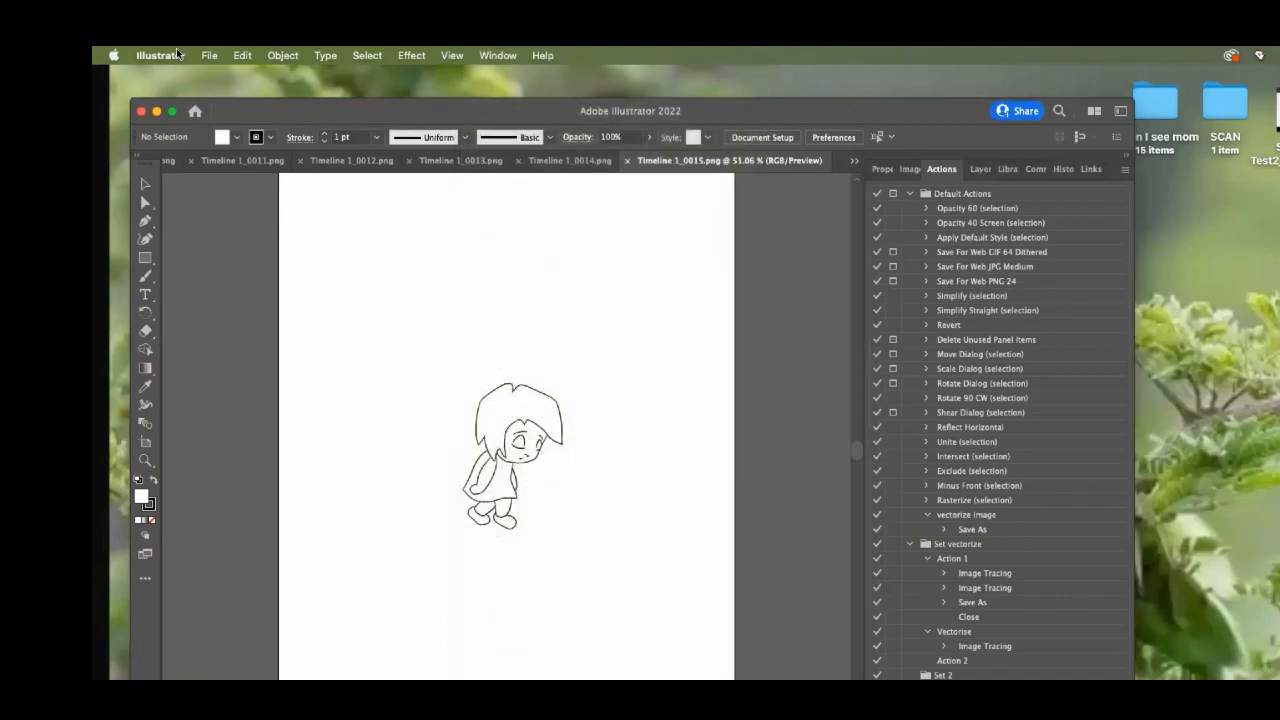
click(497, 56)
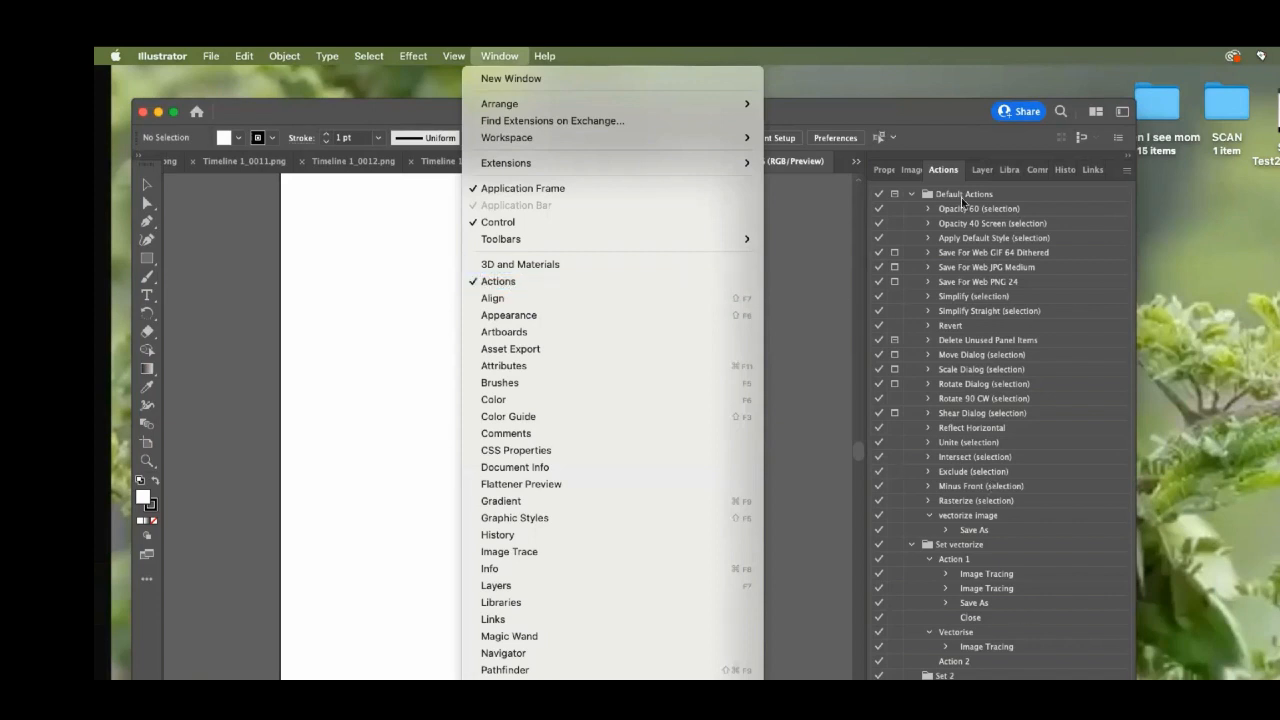
click(957, 142)
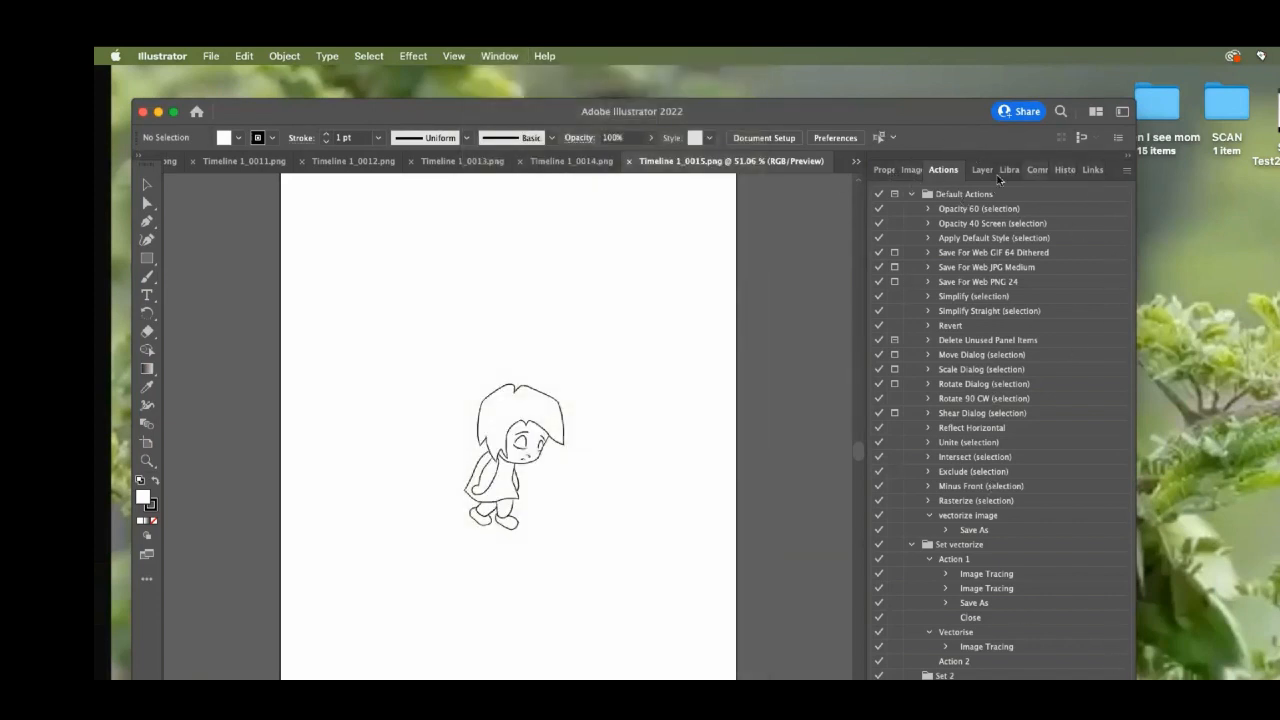
click(979, 170)
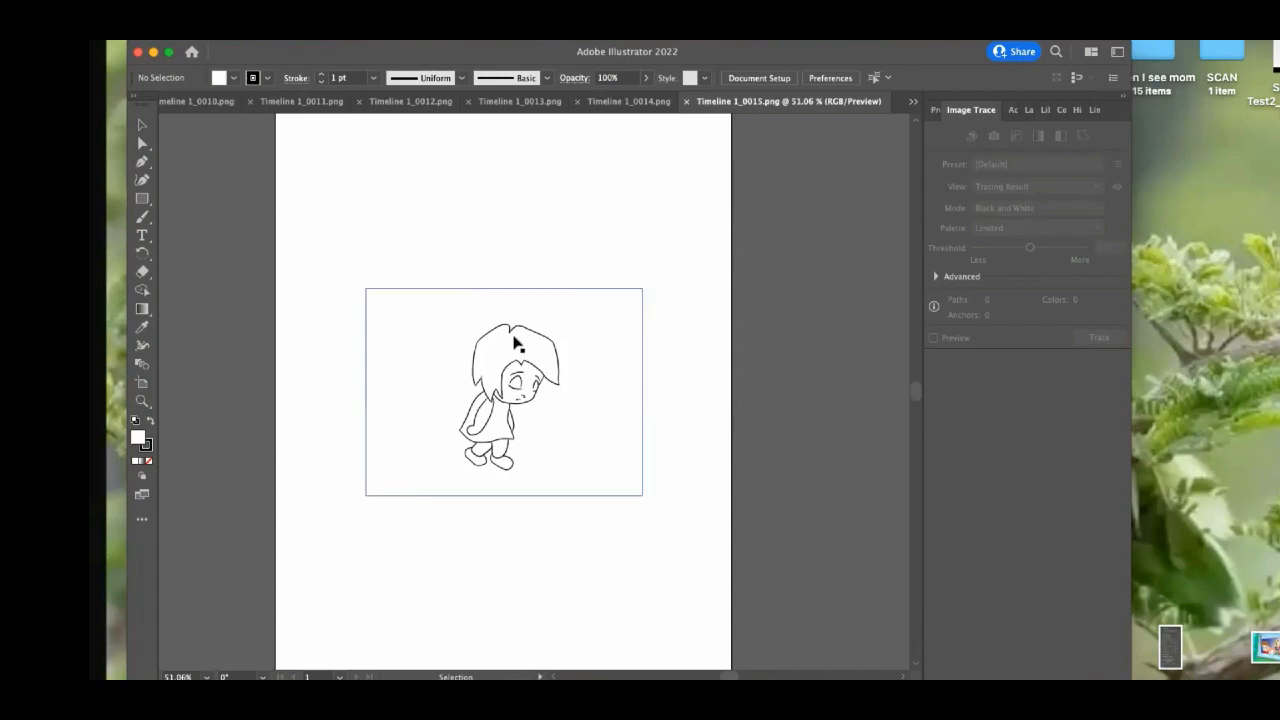
Step: Select the image of the girl in Timeline 1_0015.png so that it can be traced
key(z)
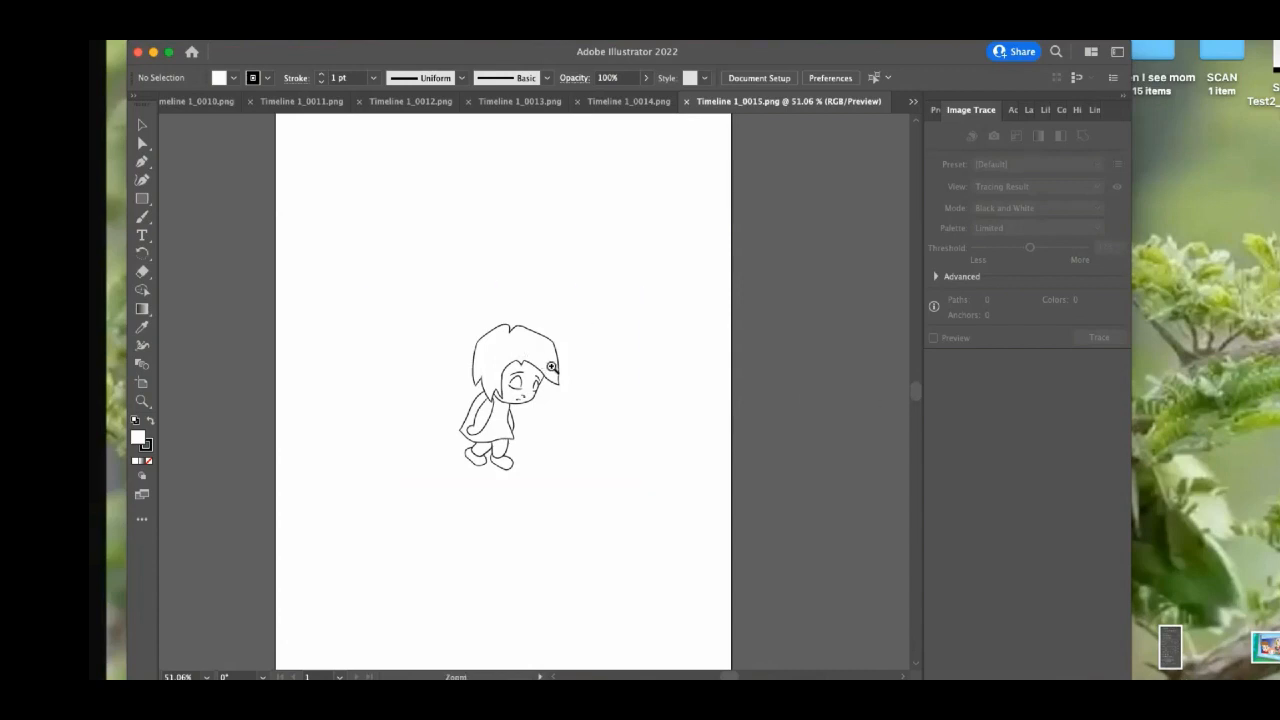
click(550, 368)
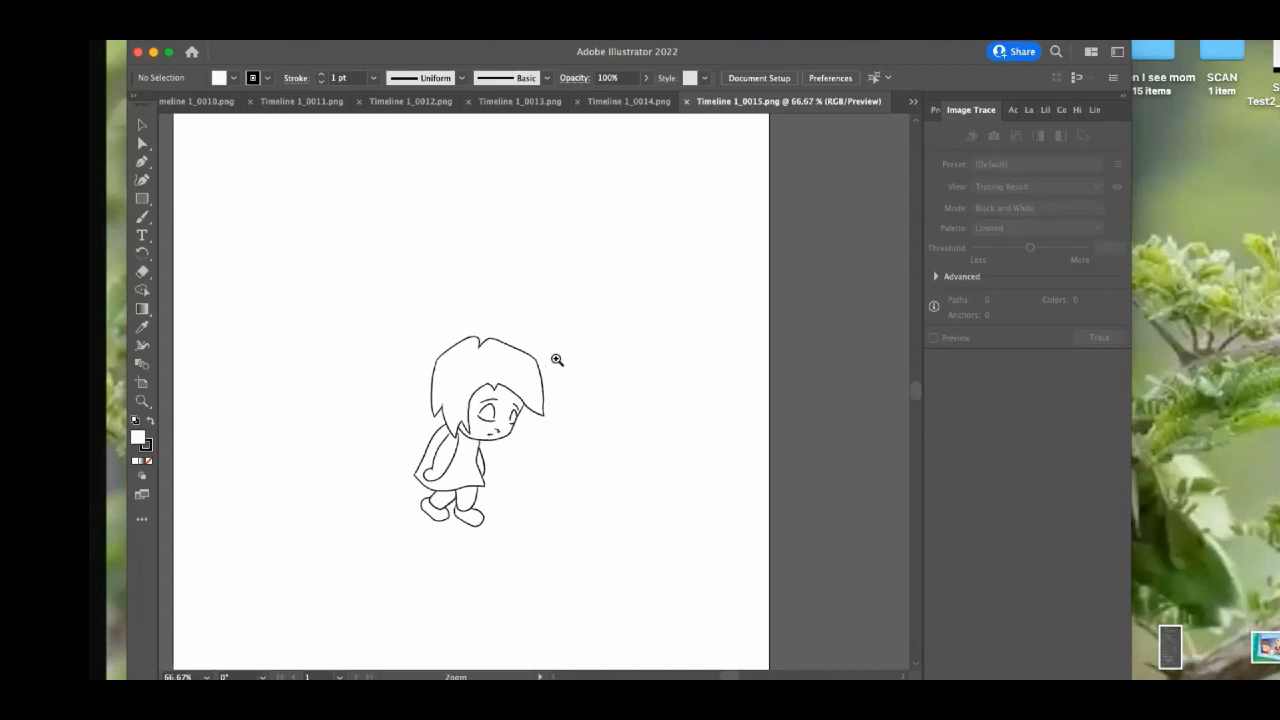
click(557, 360)
scroll(465, 440, left, 3)
key(v)
click(455, 318)
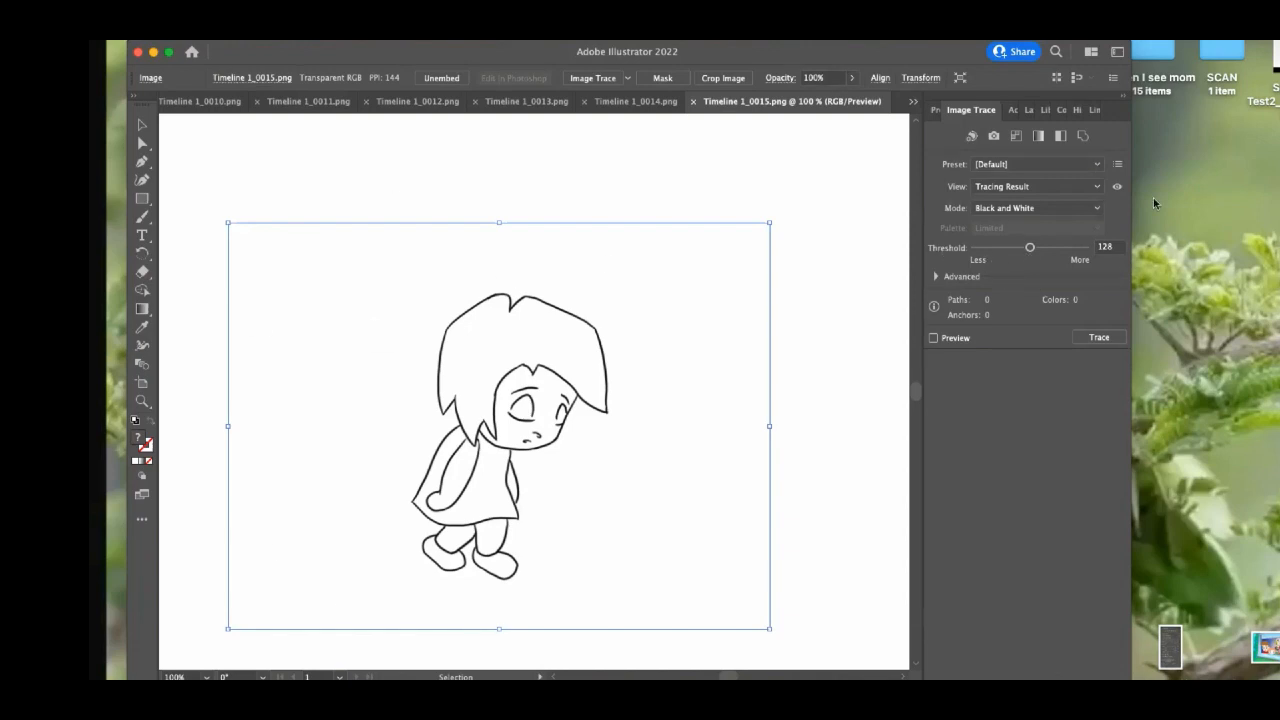
click(858, 286)
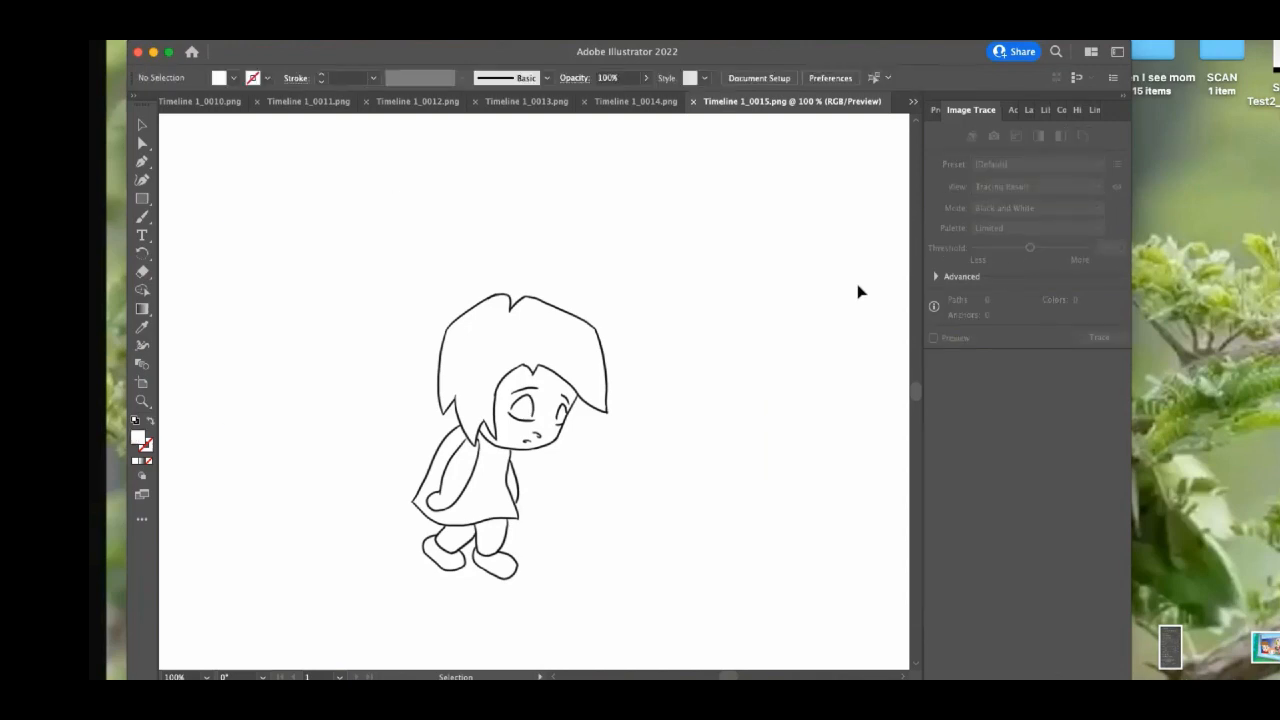
click(367, 472)
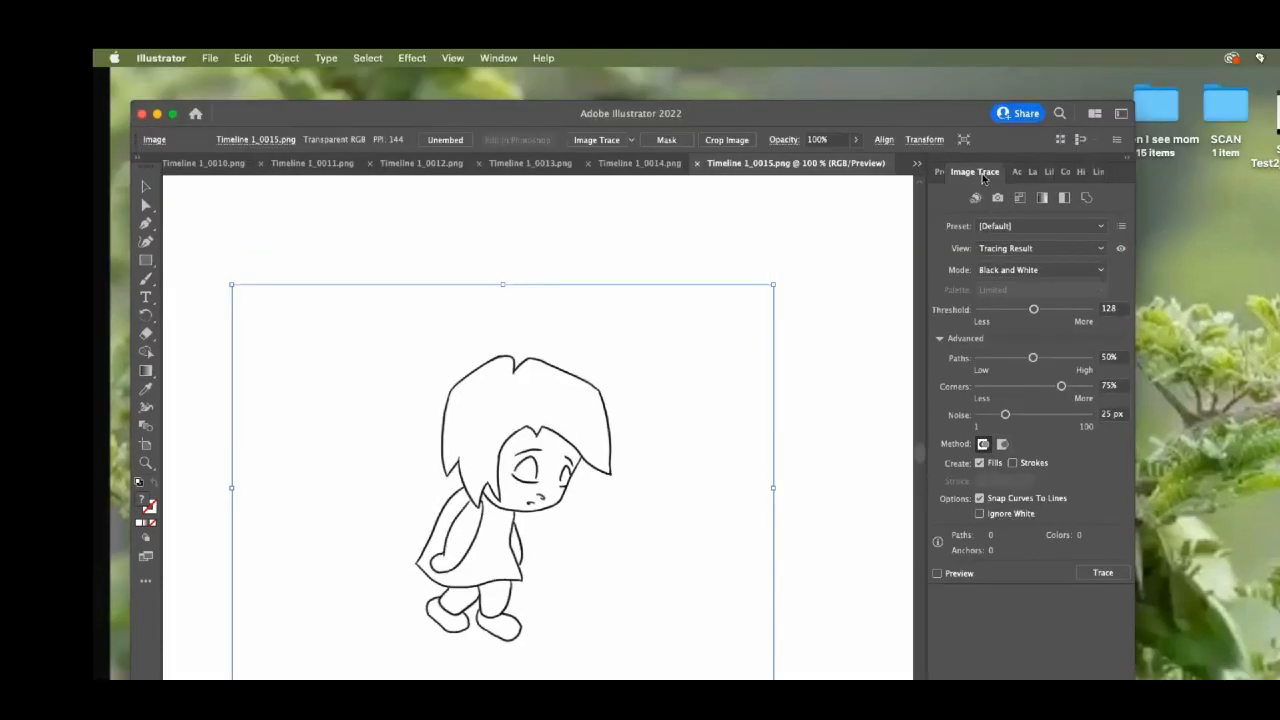
Step: Try tracing the girl image with the default Black and White settings and compare its linework with the original image
click(1102, 574)
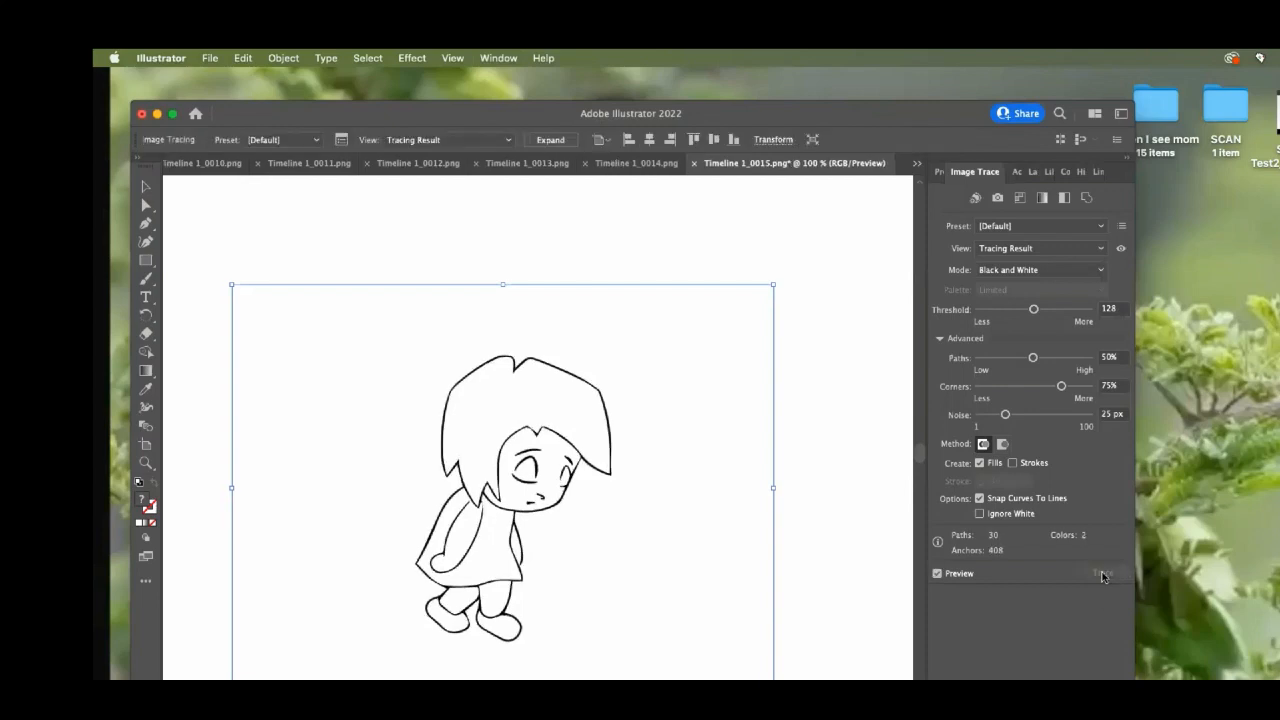
key(h)
key(z)
click(542, 512)
click(492, 435)
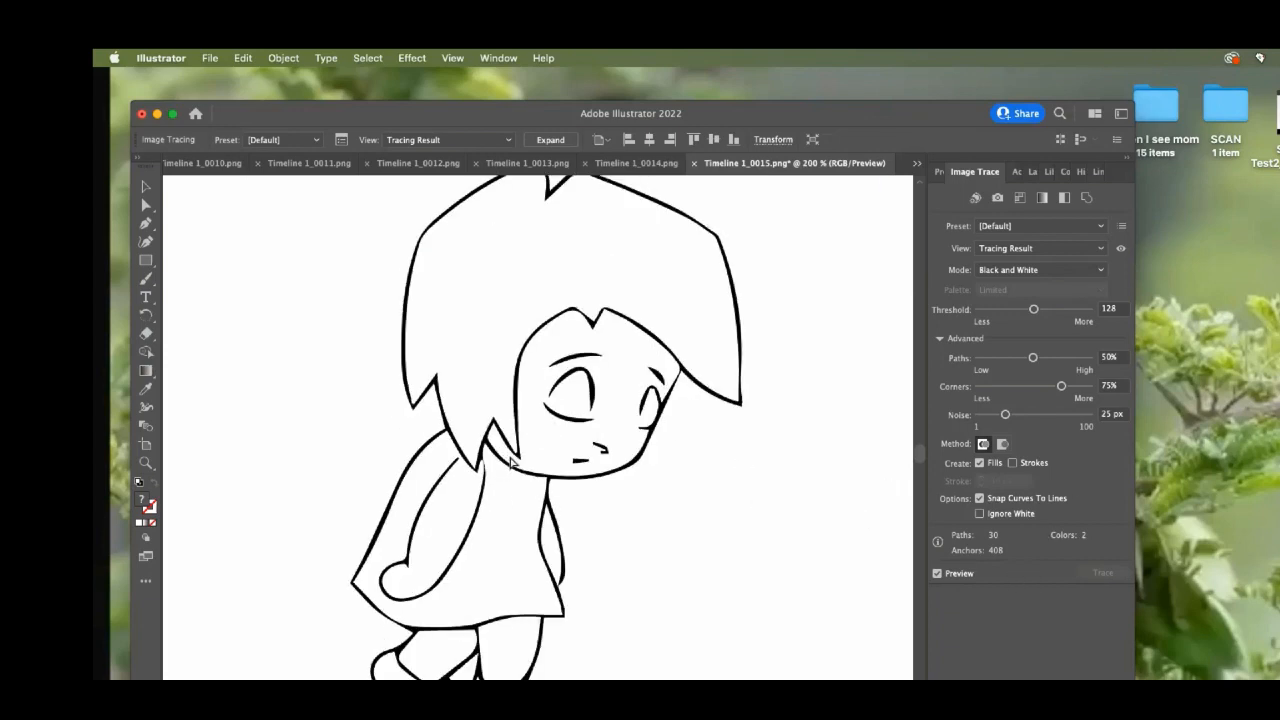
key(super+z)
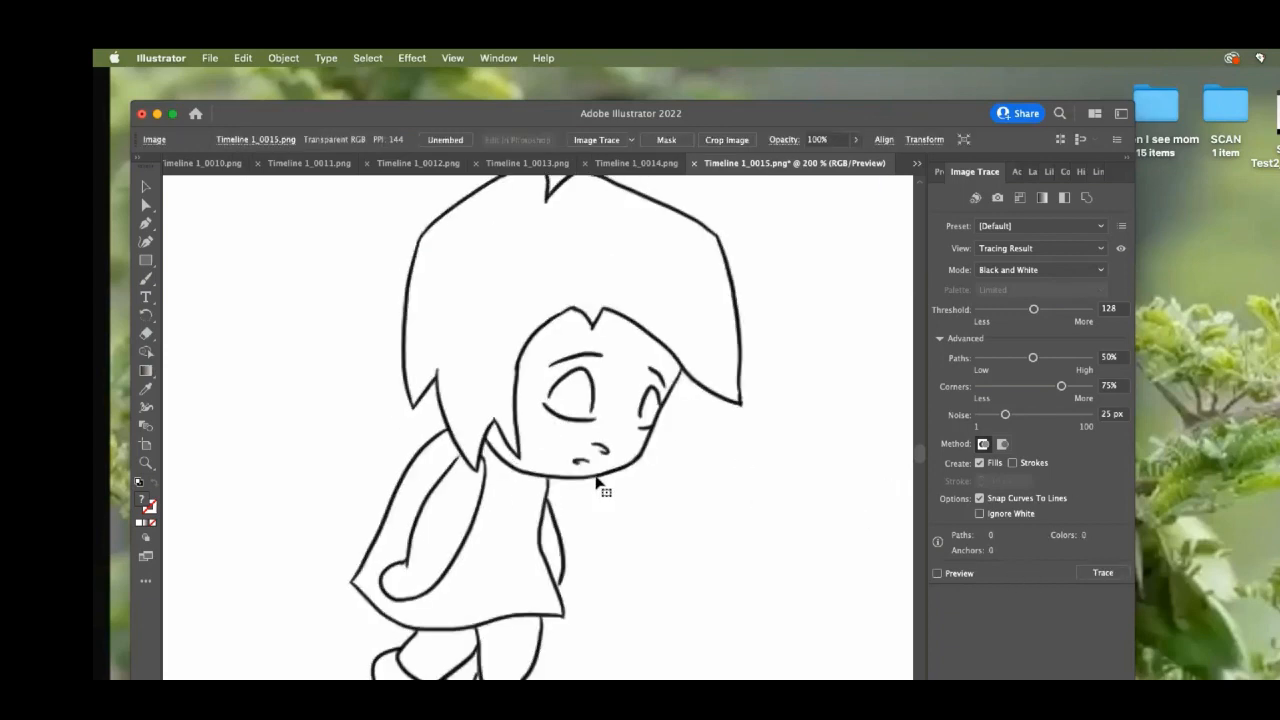
Step: Trace the girl image with the default Black and White settings and show the advanced tracing options
click(1108, 576)
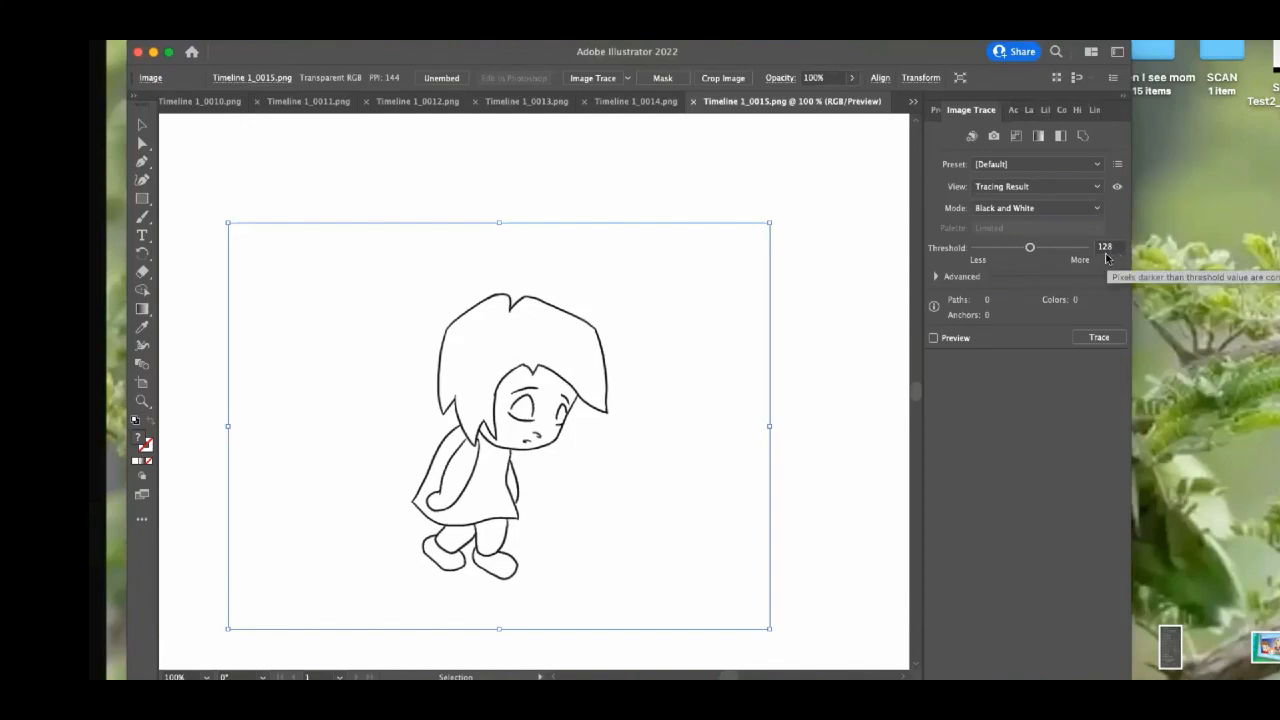
click(935, 278)
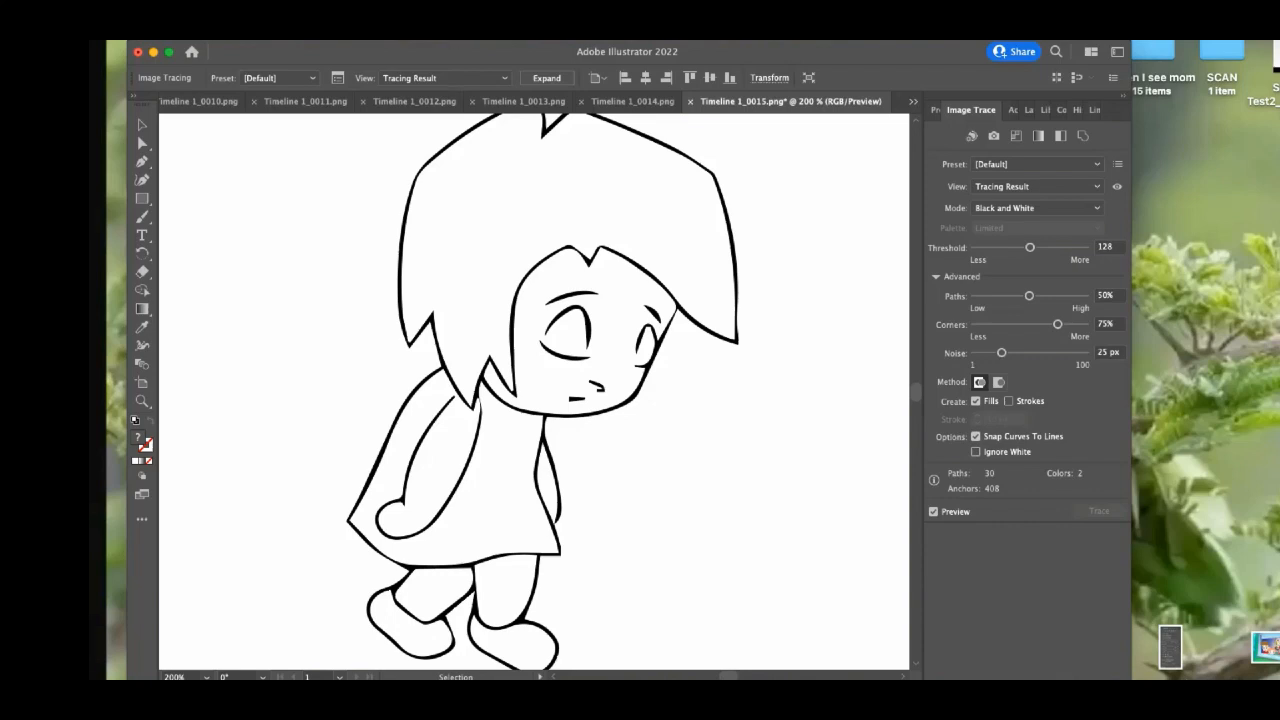
Step: Start saving the traced document as Timeline 1_0015.ai and create a new folder named ais inside Sc-05-Veronica for it
click(205, 30)
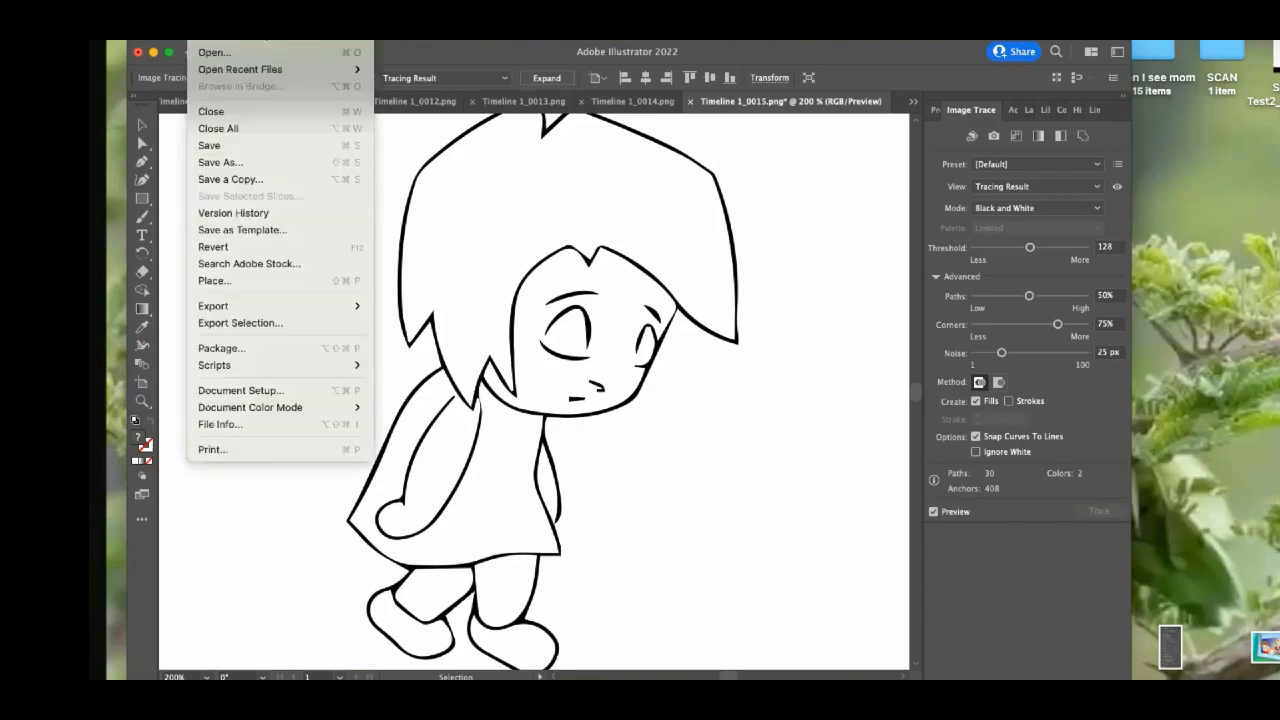
click(224, 163)
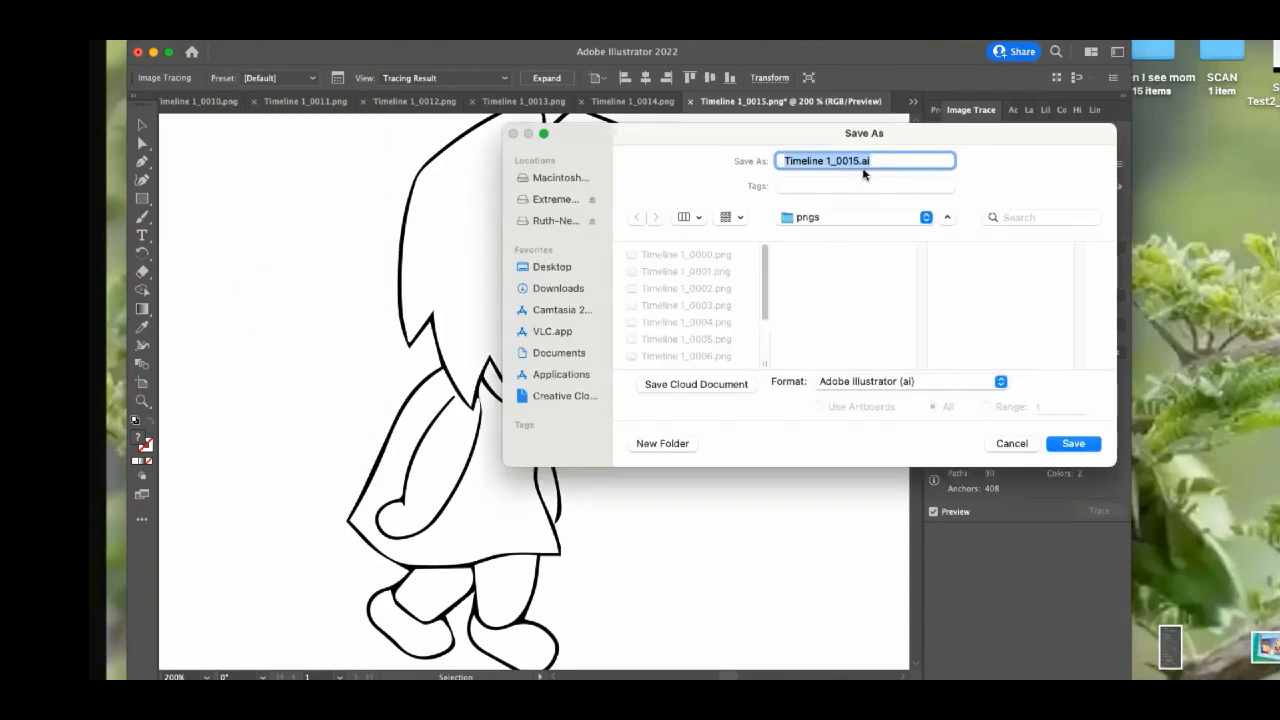
click(664, 445)
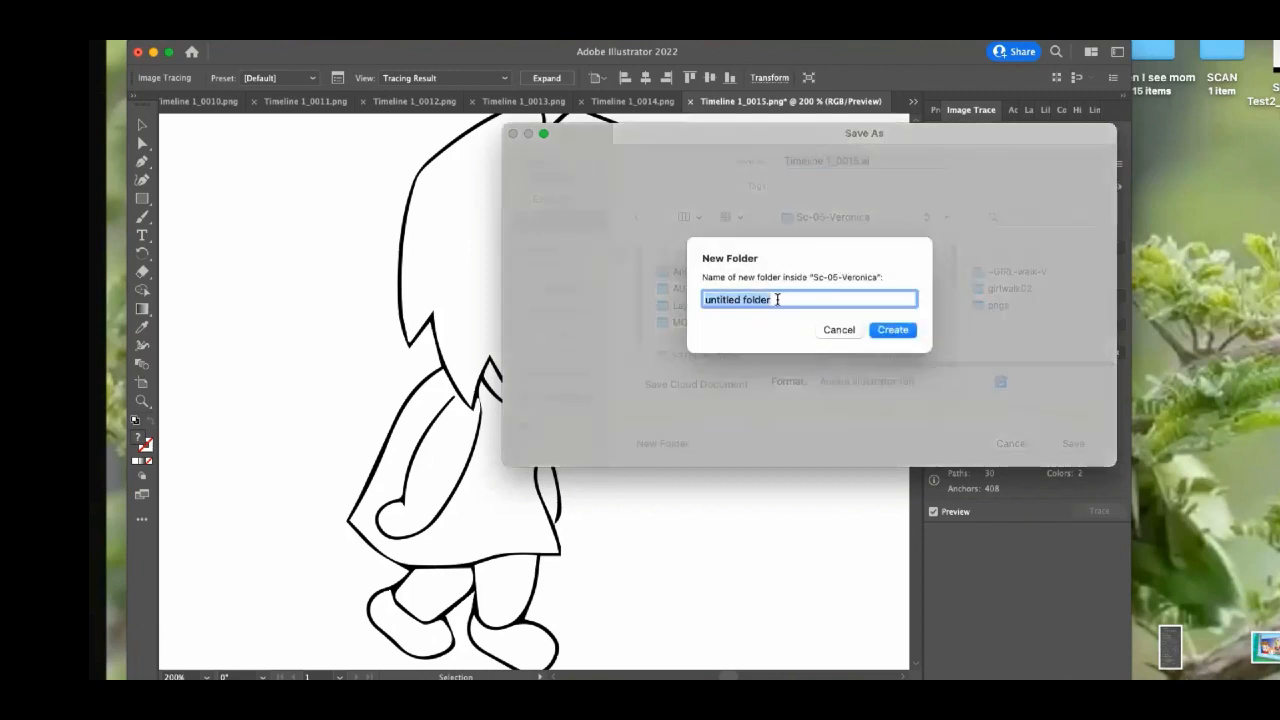
text(ai)
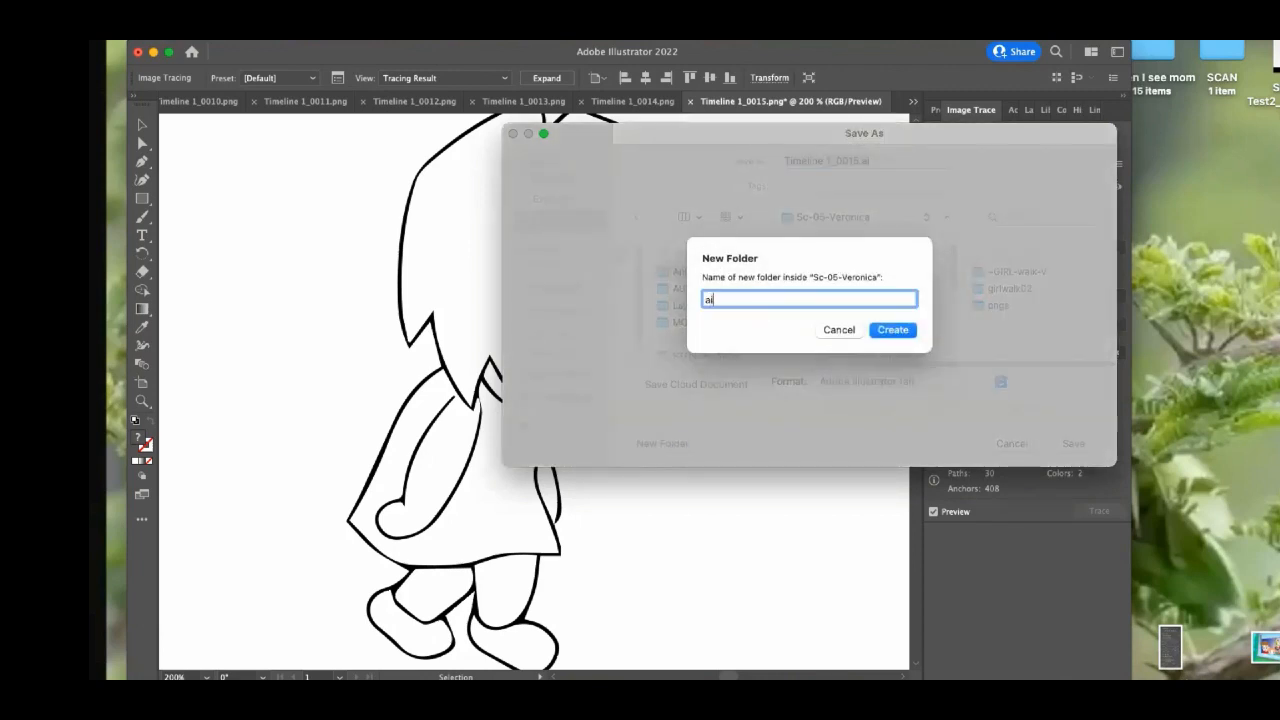
text(s)
click(893, 330)
Step: Save Timeline 1_0015.ai into the new folder with the Illustrator 2020 version and default options, and close the document
click(1073, 444)
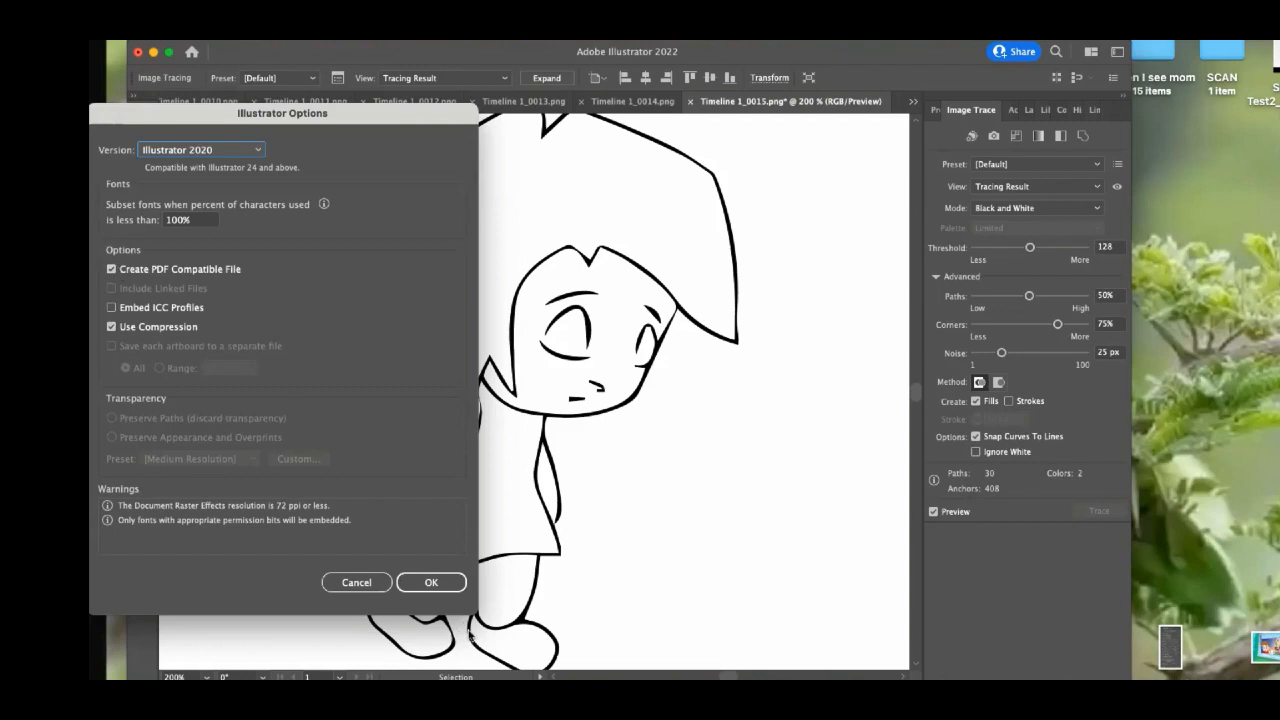
click(428, 585)
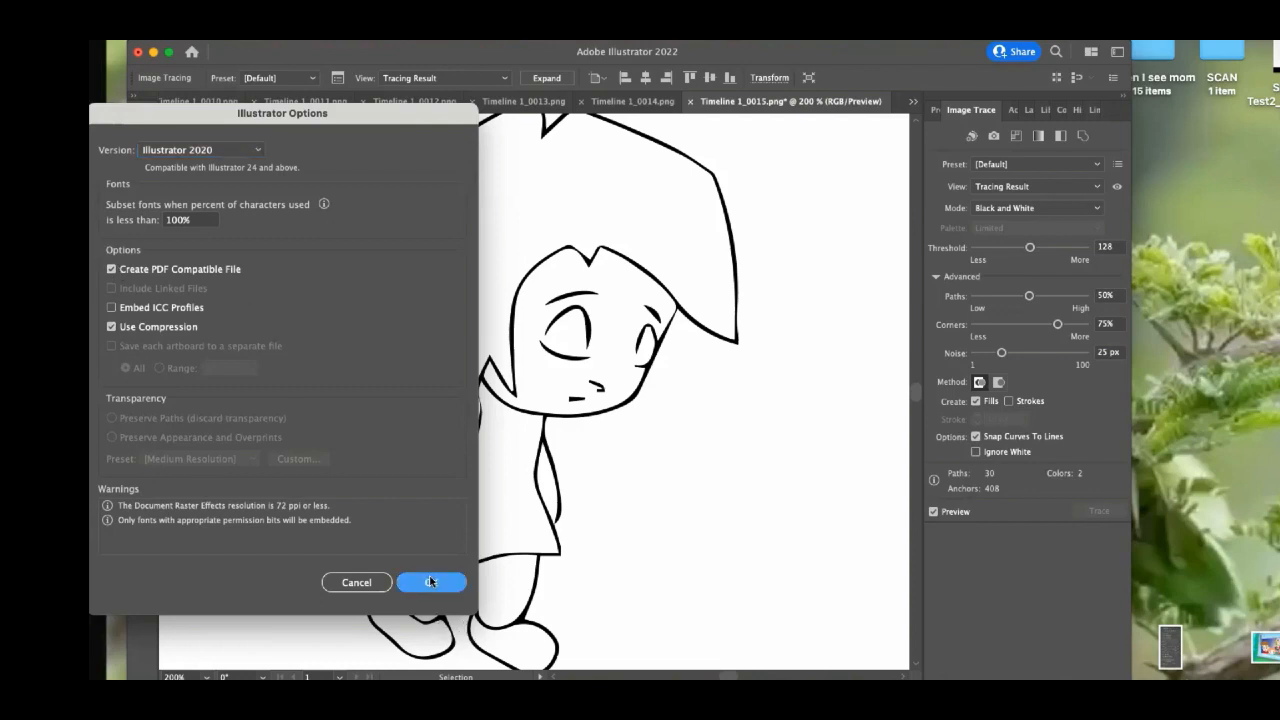
click(430, 582)
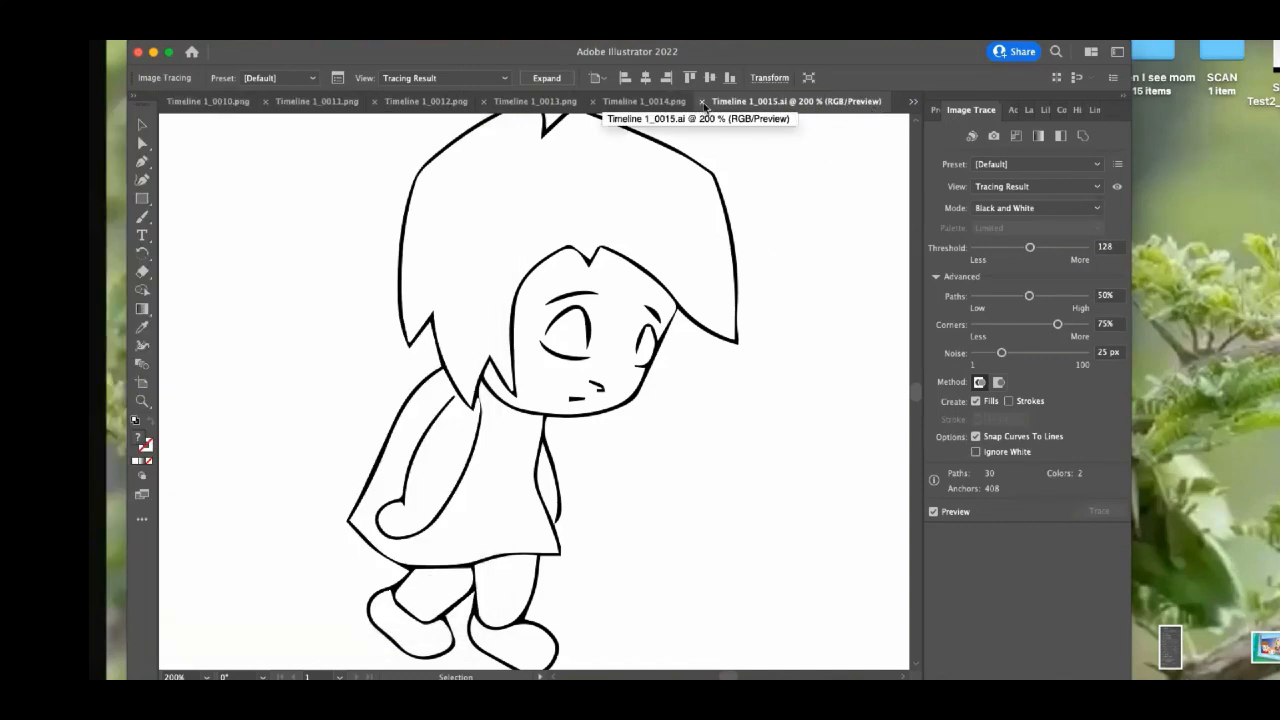
click(703, 101)
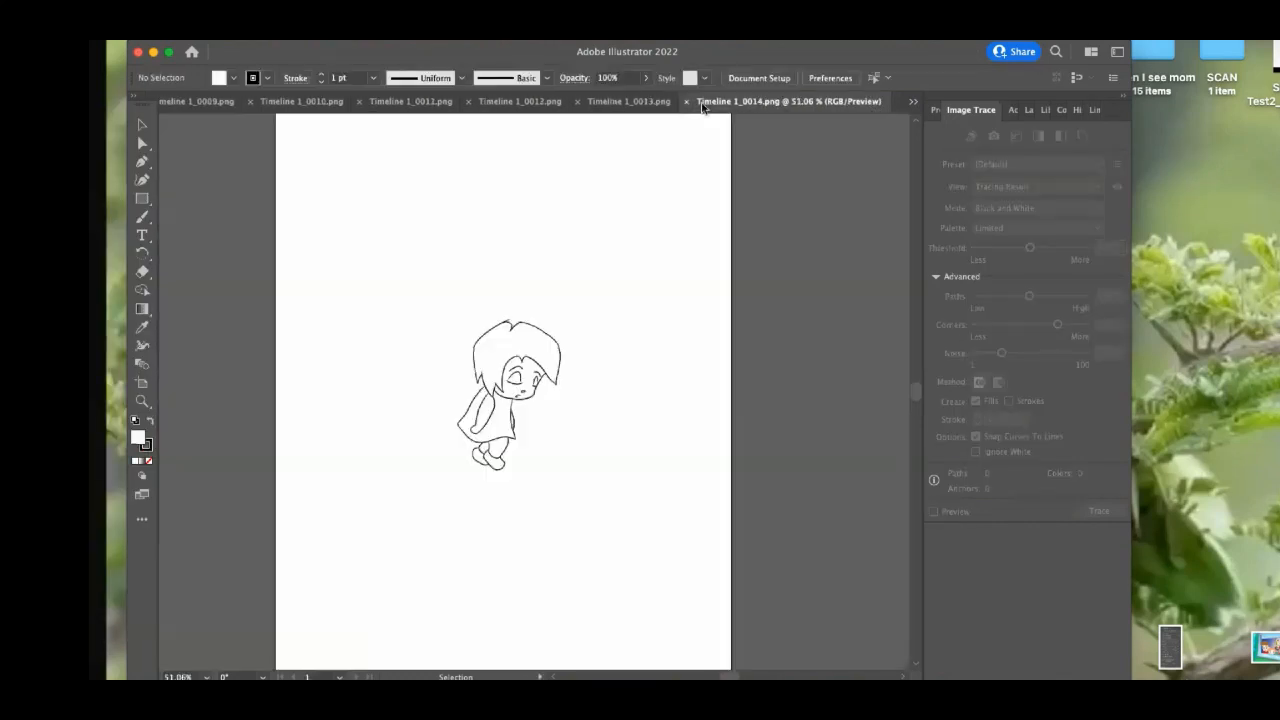
Step: Trace the girl image in Timeline 1_0014.png with the default Black and White settings and view it at 100 %
click(546, 389)
click(1099, 511)
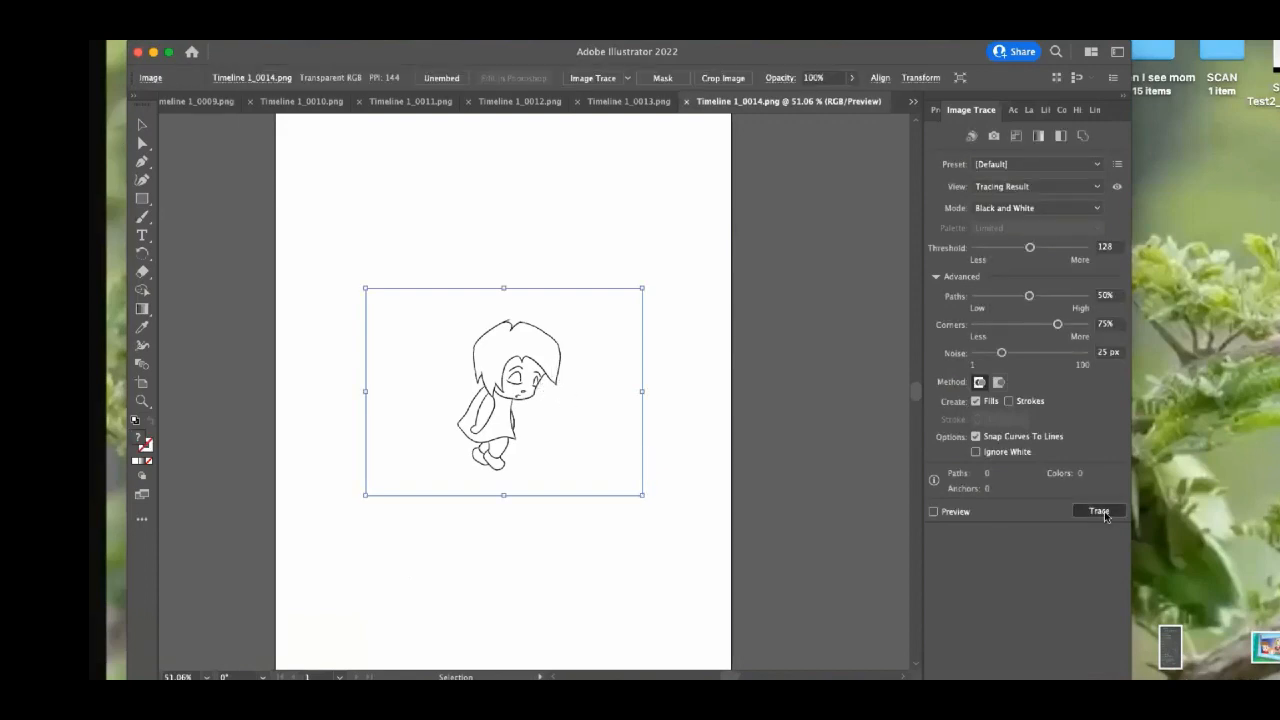
key(super+1)
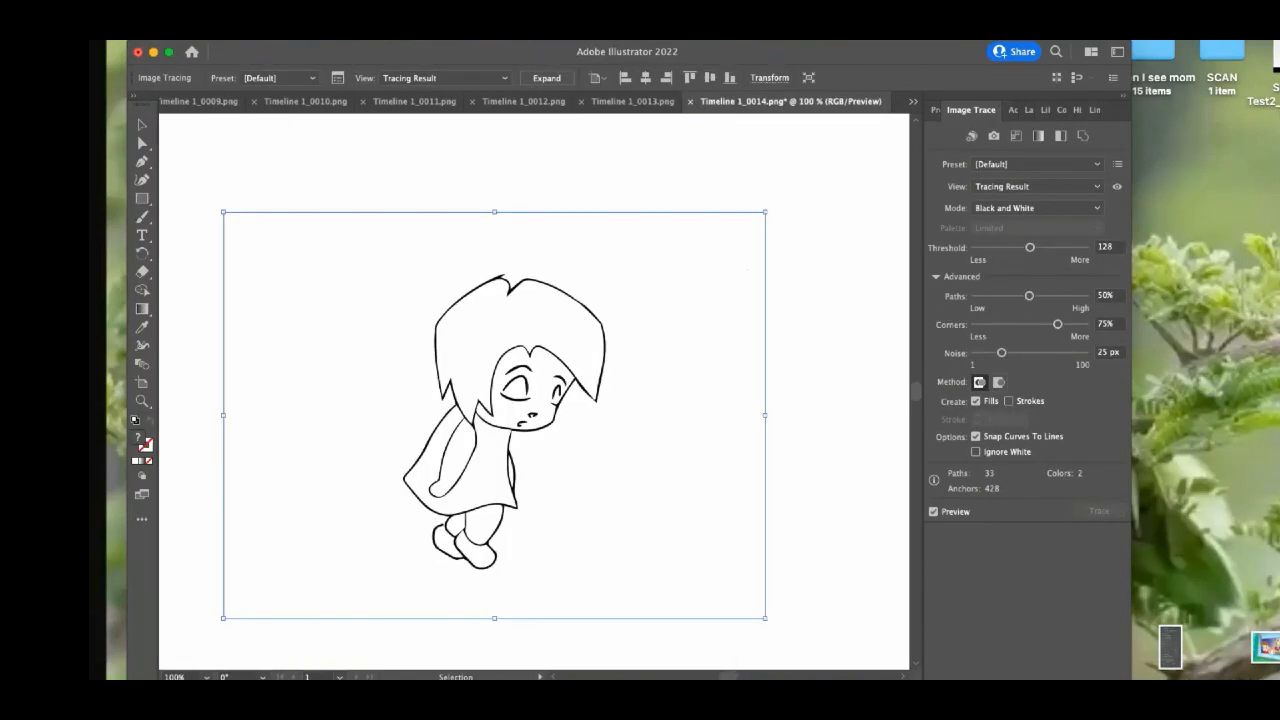
Step: Start saving the traced girl document as Timeline 1_0014.ai in Adobe Illustrator format
click(212, 36)
click(210, 150)
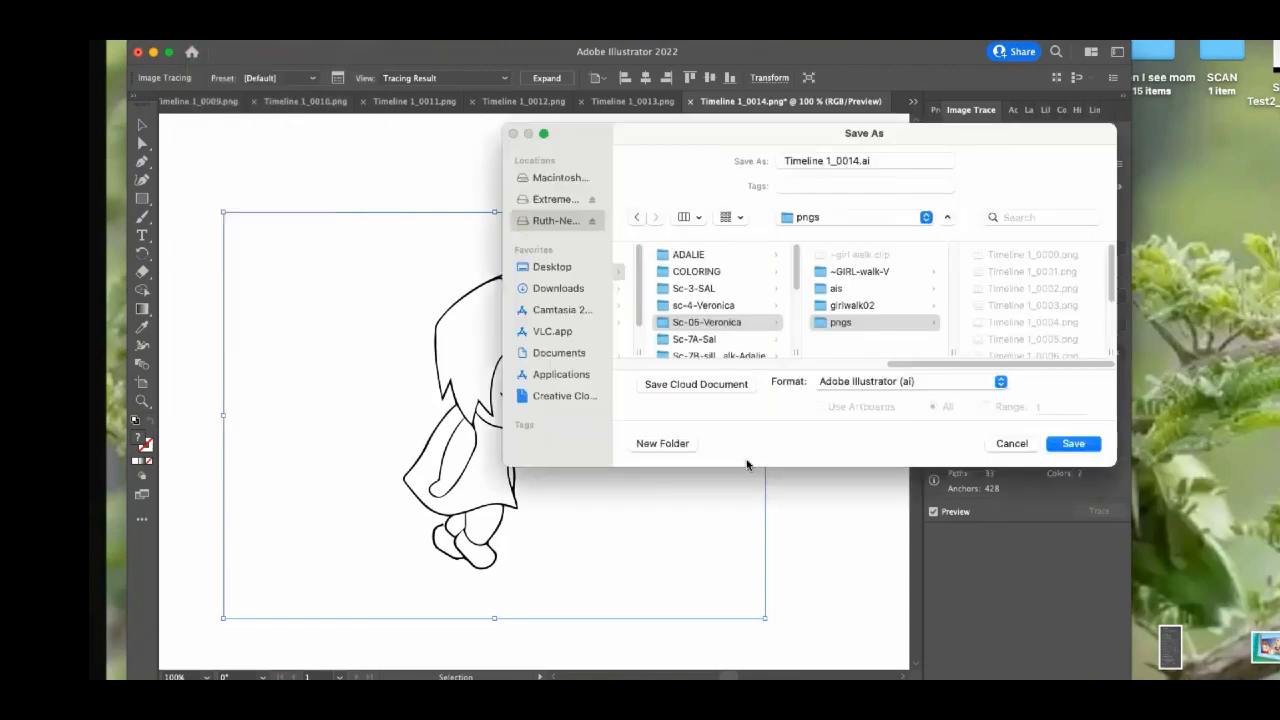